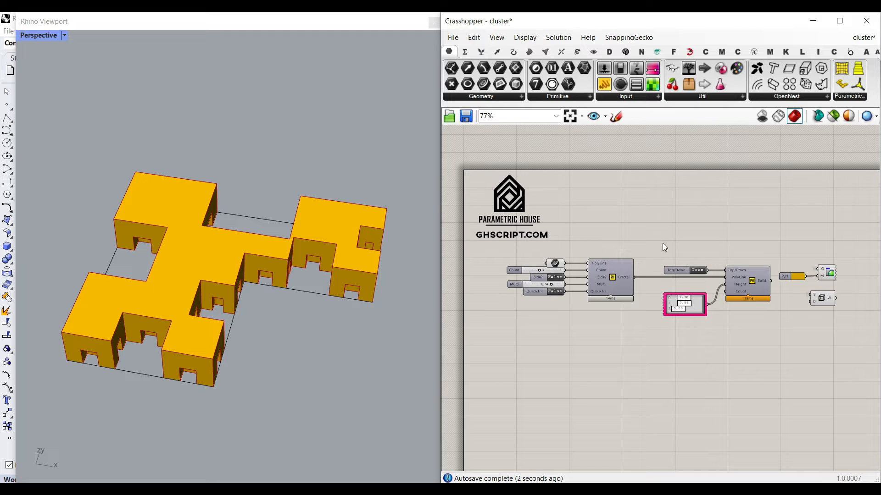
# Hide the downstream solid geometry and turn on the preview of the Fractal Polyline component
pyautogui.moveTo(202, 341)
pyautogui.mouseDown(button='right')
pyautogui.moveTo(192, 296)
pyautogui.moveTo(198, 331)
pyautogui.mouseUp(button='right')
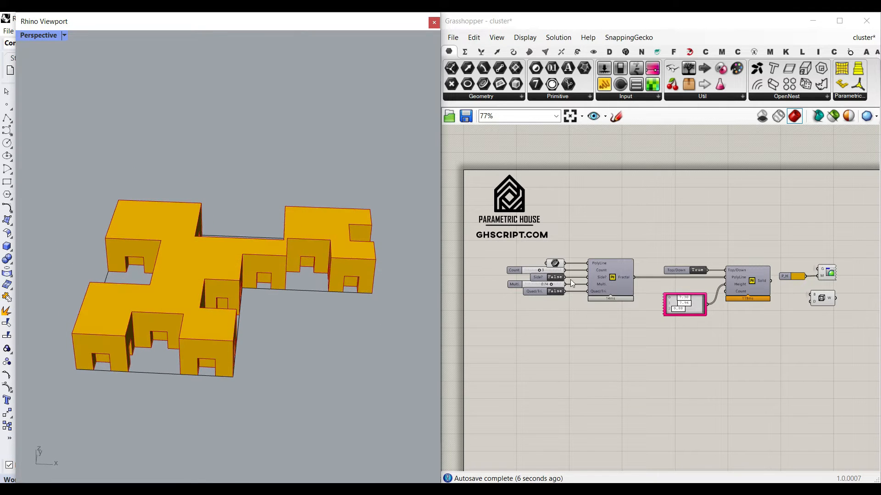
pyautogui.scroll(3, 656, 272)
pyautogui.moveTo(620, 281); pyautogui.dragTo(768, 283)
pyautogui.moveTo(673, 68); pyautogui.dragTo(505, 149)
pyautogui.scroll(-3, 849, 291)
pyautogui.scroll(4, 684, 303)
pyautogui.rightClick(733, 274)
pyautogui.click(745, 293)
pyautogui.moveTo(221, 276); pyautogui.dragTo(232, 299, button='right')
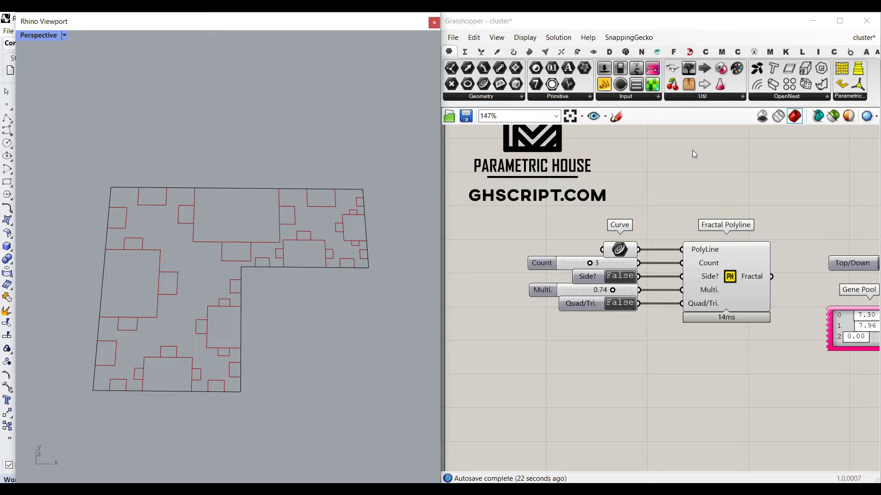
# Move the inner corner point of the referenced L-shaped boundary along X so its inner edge becomes slanted
pyautogui.moveTo(689, 57)
pyautogui.click(645, 175)
pyautogui.click(614, 252)
pyautogui.click(242, 281)
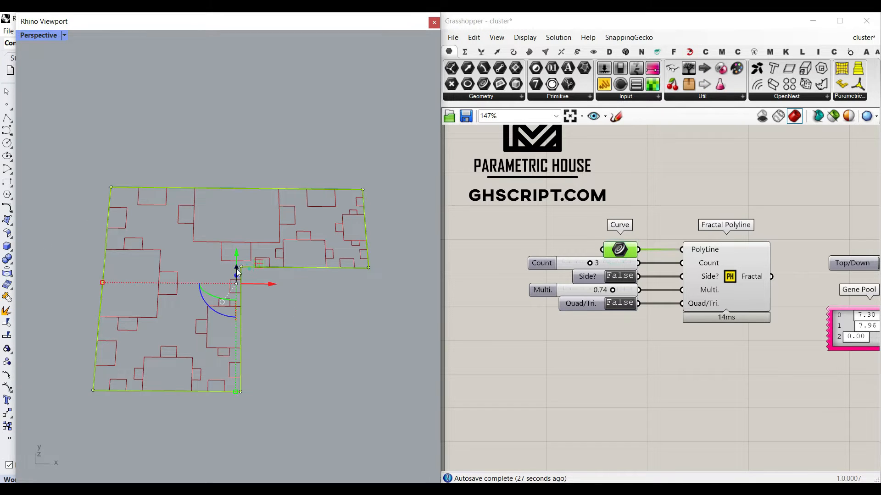
pyautogui.moveTo(262, 272); pyautogui.dragTo(314, 273)
pyautogui.click(327, 316)
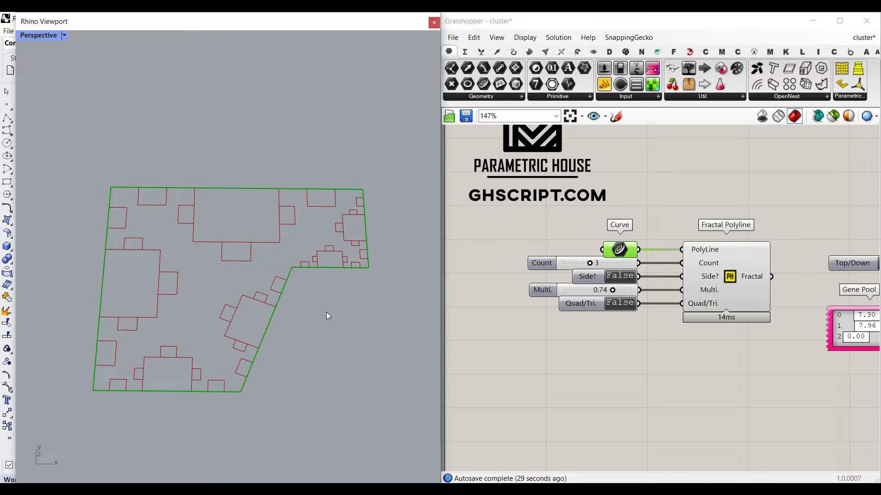
pyautogui.click(649, 211)
# Draw a closed, irregular four-sided polyline just behind the existing boundary
pyautogui.scroll(2, 650, 211)
pyautogui.click(243, 115)
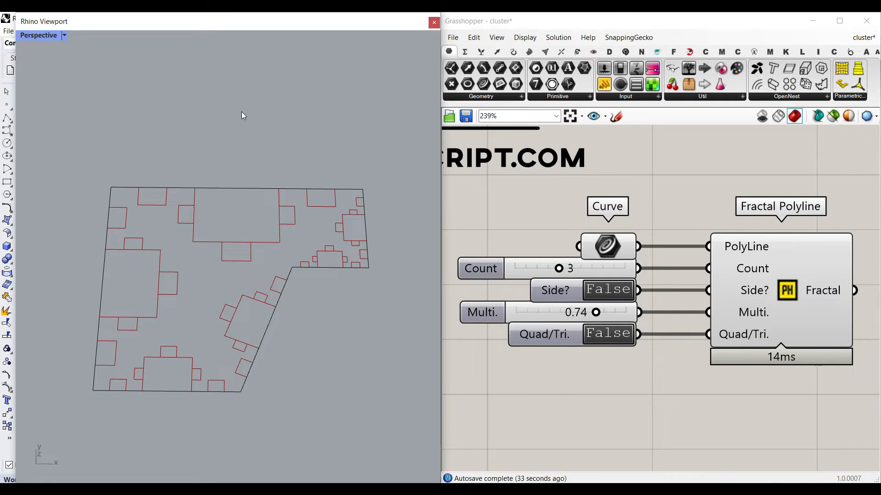
pyautogui.click(260, 125)
pyautogui.click(153, 97)
pyautogui.click(124, 164)
pyautogui.click(260, 181)
pyautogui.click(260, 124)
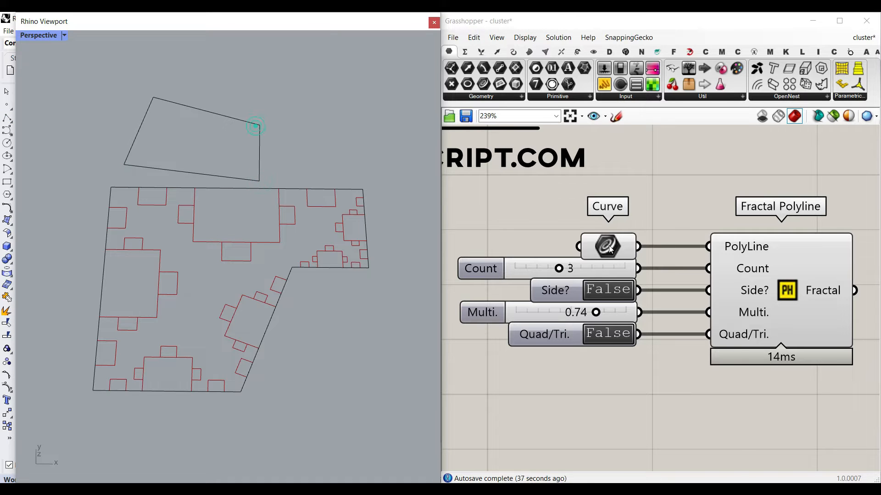
# Assign the new four-sided polyline to the Curve parameter
pyautogui.rightClick(602, 247)
pyautogui.click(639, 390)
pyautogui.click(249, 181)
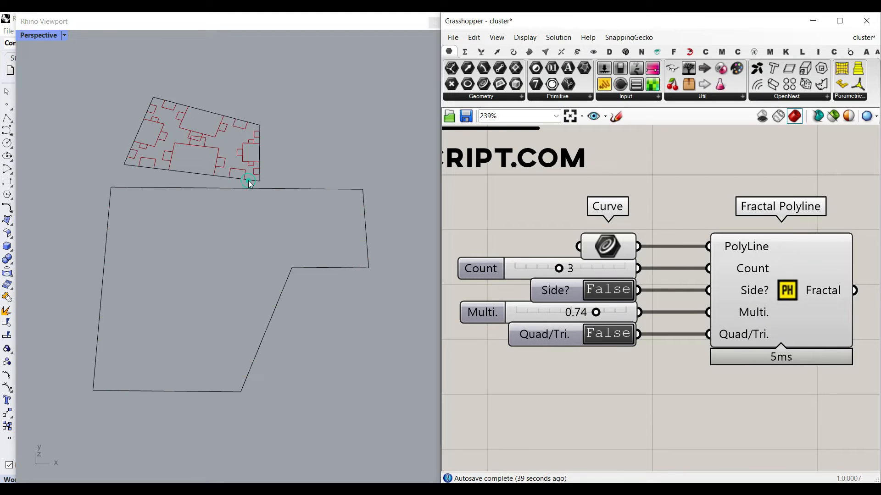
# Reassign the original larger boundary to the Curve parameter and delete the four-sided polyline
pyautogui.rightClick(602, 246)
pyautogui.click(639, 388)
pyautogui.click(323, 189)
pyautogui.moveTo(298, 104); pyautogui.dragTo(208, 157)
pyautogui.press('Delete')
# Try the Count slider, keeping it at 3, and toggle Side? to True and back to False
pyautogui.moveTo(560, 274)
pyautogui.mouseDown()
pyautogui.moveTo(515, 274)
pyautogui.moveTo(573, 274)
pyautogui.moveTo(528, 274)
pyautogui.moveTo(552, 273)
pyautogui.mouseUp()
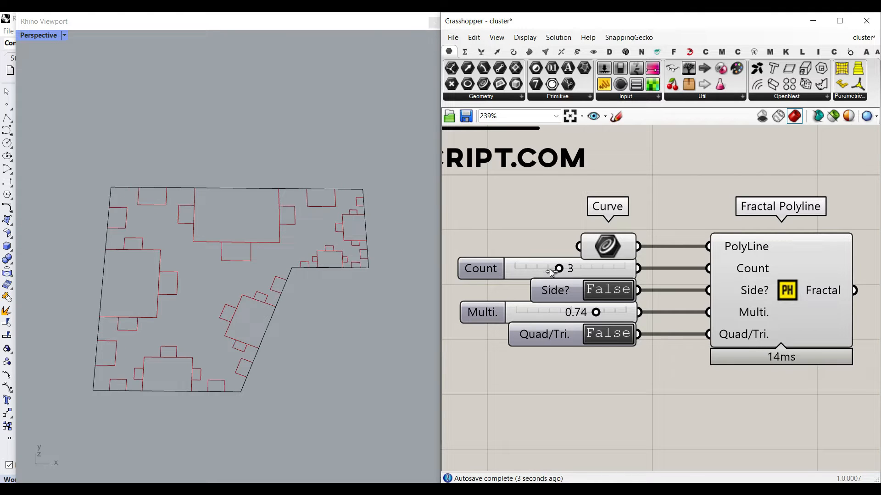
pyautogui.click(614, 293)
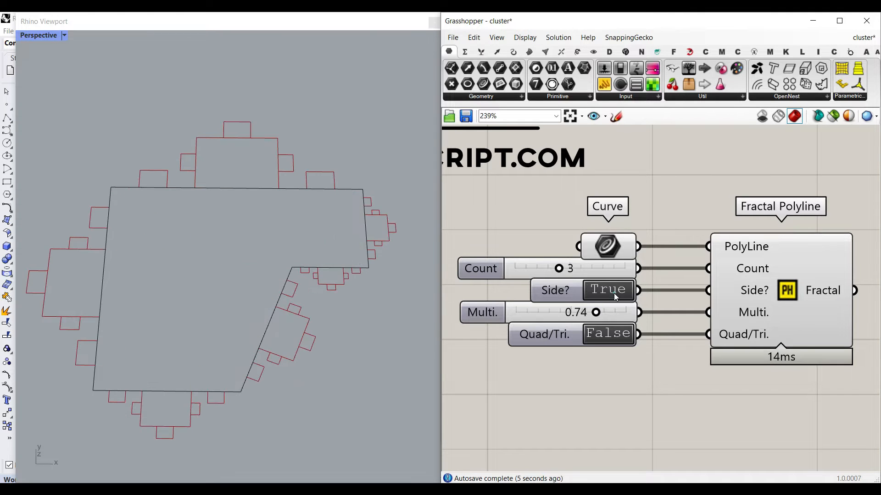
pyautogui.doubleClick(614, 294)
pyautogui.doubleClick(614, 293)
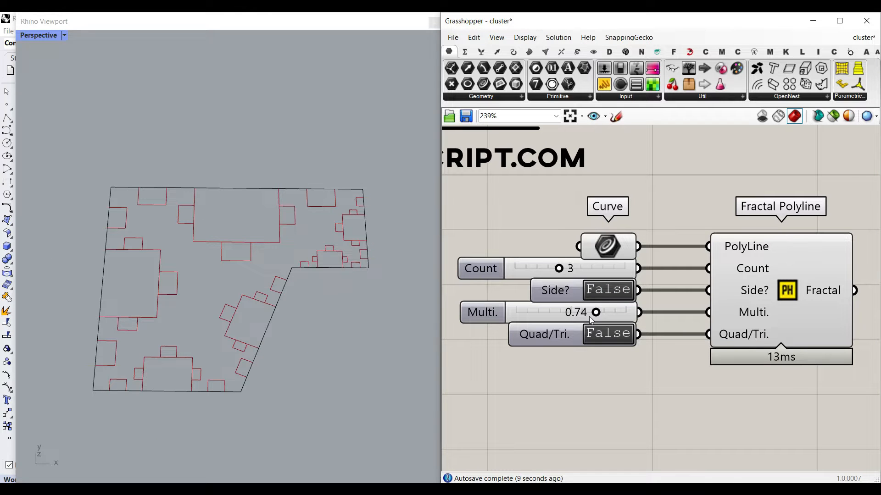
# Set Multi. to 0.67, and toggle Quad/Tri. to True and back to False
pyautogui.moveTo(595, 313)
pyautogui.mouseDown()
pyautogui.moveTo(518, 312)
pyautogui.moveTo(588, 311)
pyautogui.mouseUp()
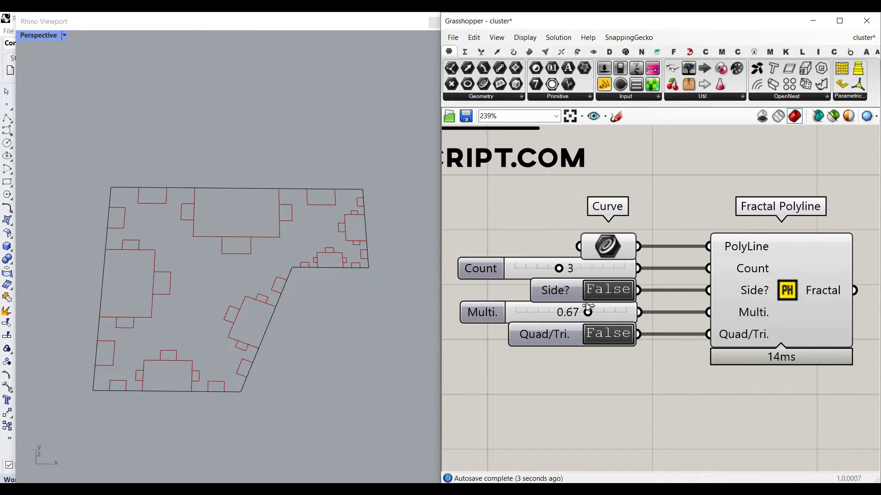
pyautogui.doubleClick(603, 338)
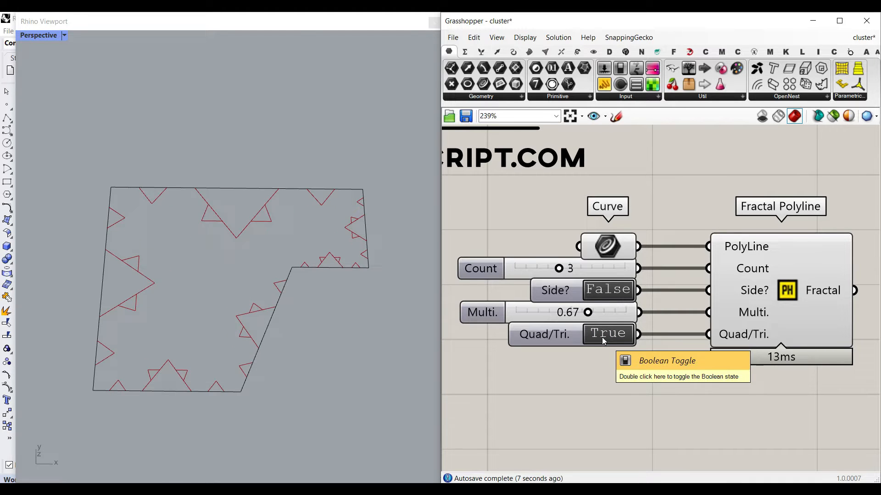
pyautogui.doubleClick(604, 339)
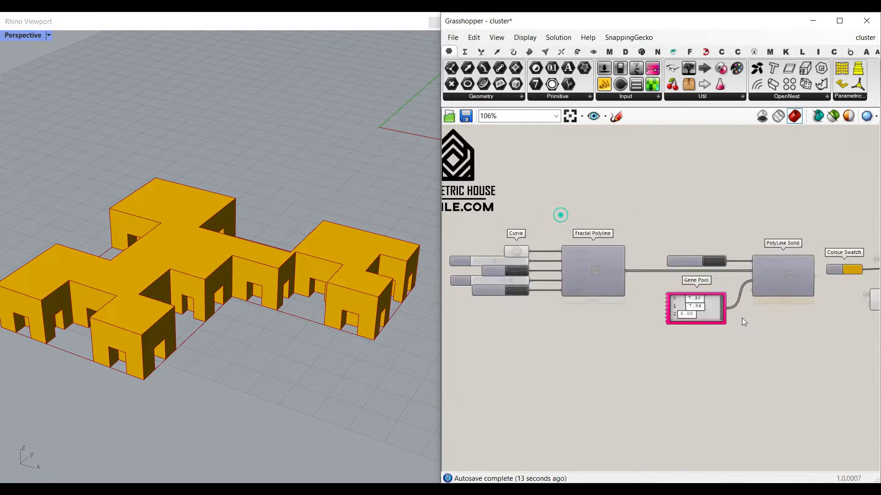
# Examine the PolyLine Solid and Fractal Polyline inputs, and check the Gene Pool's gene count against the Count slider
pyautogui.scroll(5, 707, 215)
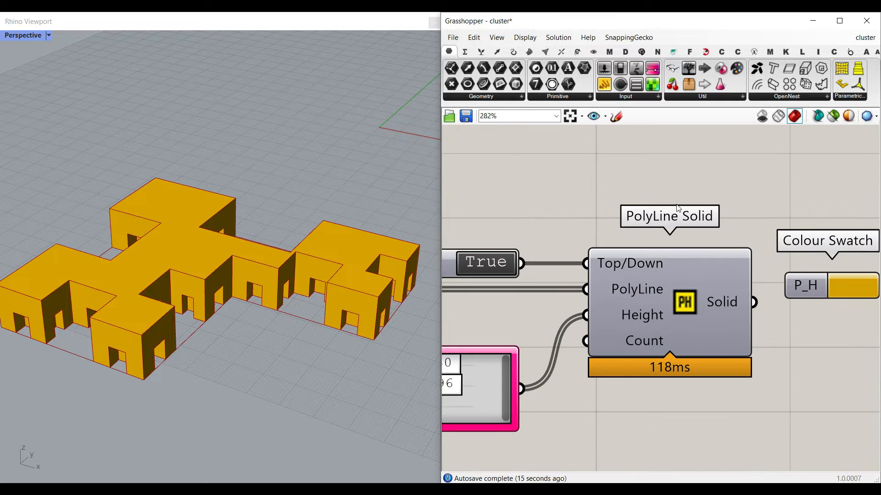
pyautogui.scroll(-5, 678, 209)
pyautogui.scroll(4, 568, 255)
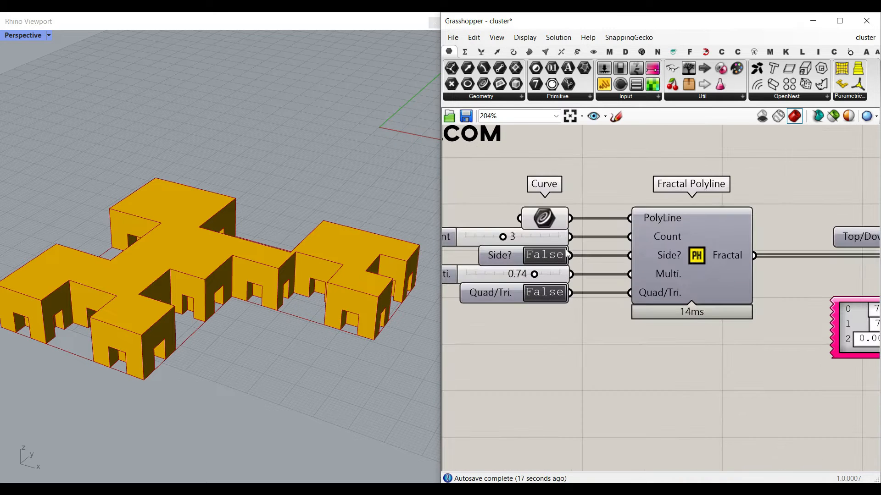
pyautogui.moveTo(708, 259); pyautogui.dragTo(494, 232, button='right')
pyautogui.scroll(3, 684, 271)
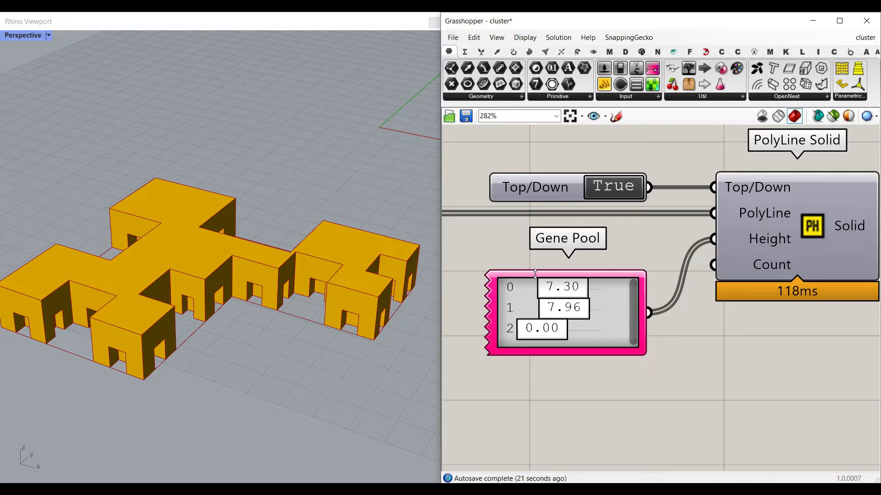
pyautogui.doubleClick(613, 323)
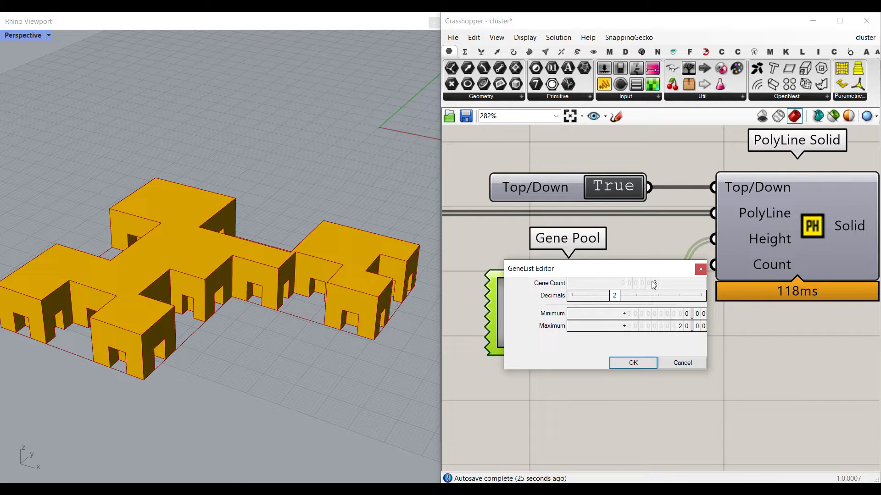
pyautogui.click(676, 365)
pyautogui.scroll(-5, 676, 365)
pyautogui.moveTo(571, 317); pyautogui.dragTo(733, 320, button='right')
pyautogui.scroll(4, 541, 290)
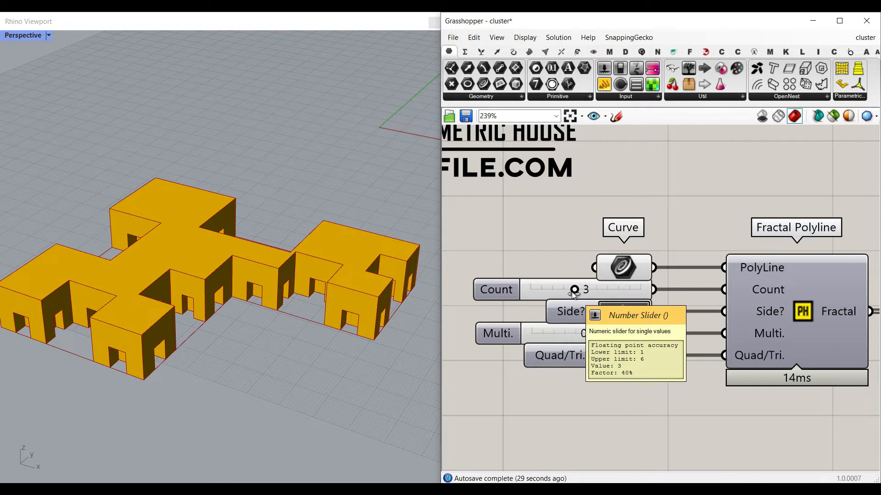
pyautogui.scroll(-4, 575, 295)
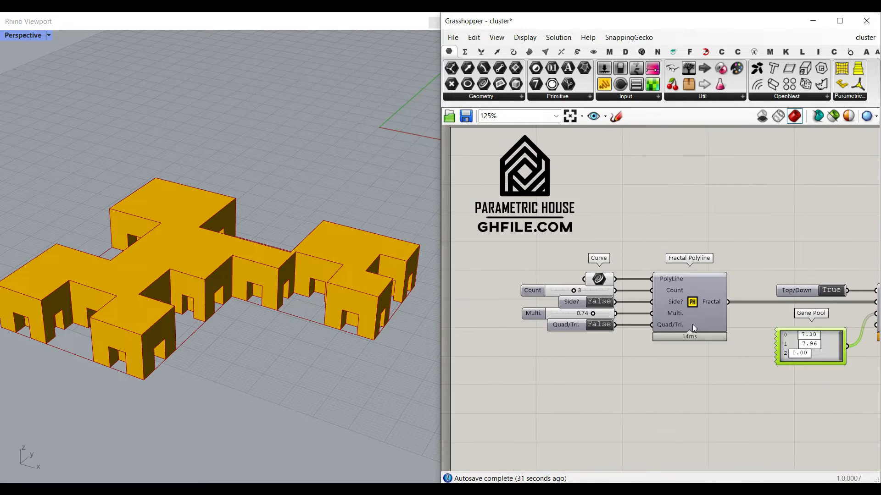
# Disable the PolyLine Solid component
pyautogui.moveTo(868, 325); pyautogui.dragTo(731, 316, button='right')
pyautogui.rightClick(778, 298)
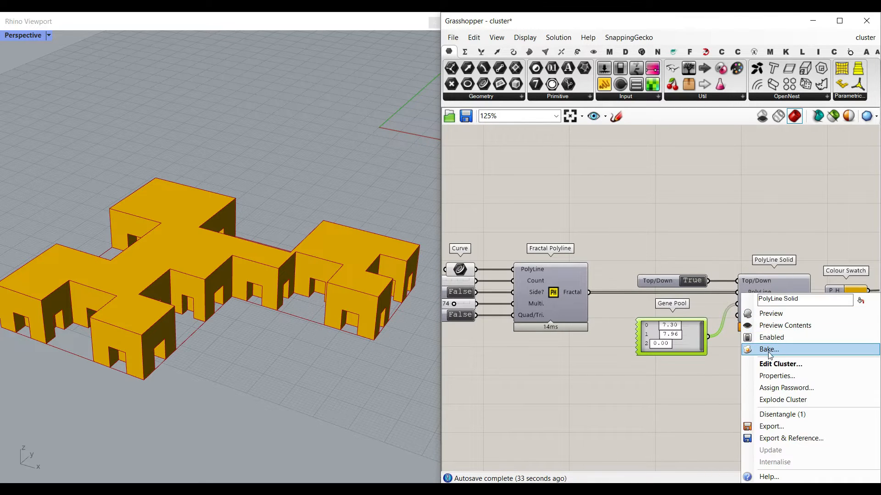
pyautogui.click(771, 337)
pyautogui.scroll(4, 591, 284)
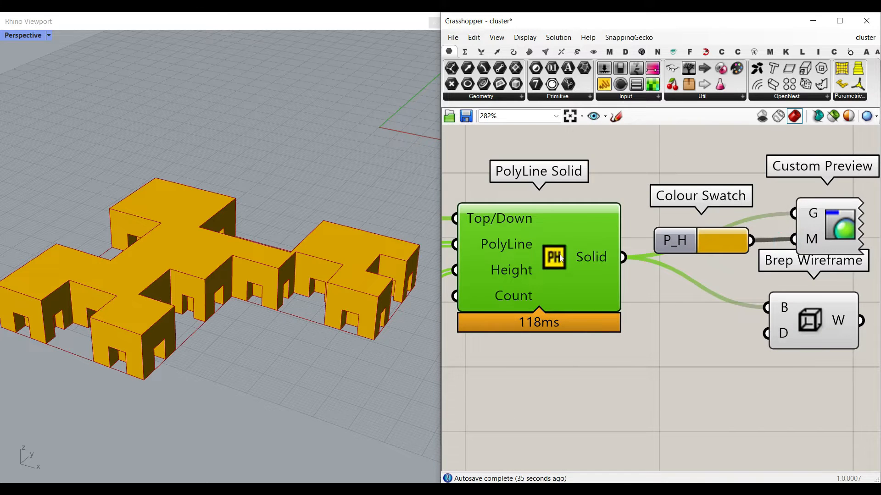
pyautogui.press('space')
pyautogui.click(609, 253)
# Turn on the preview of the Fractal Polyline component
pyautogui.scroll(-5, 632, 309)
pyautogui.scroll(-1, 631, 308)
pyautogui.moveTo(491, 294); pyautogui.dragTo(650, 282, button='right')
pyautogui.scroll(5, 650, 282)
pyautogui.rightClick(601, 279)
pyautogui.click(633, 301)
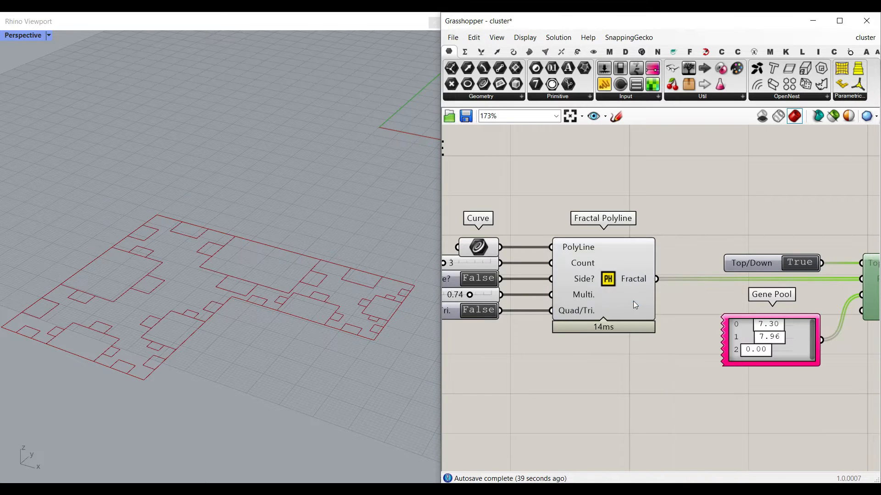
# Set the Fractal Polyline's Side? input to True, keeping Count at 3
pyautogui.moveTo(510, 304); pyautogui.dragTo(633, 303, button='right')
pyautogui.scroll(3, 560, 272)
pyautogui.moveTo(572, 256)
pyautogui.mouseDown()
pyautogui.moveTo(612, 259)
pyautogui.moveTo(547, 257)
pyautogui.moveTo(595, 260)
pyautogui.moveTo(571, 260)
pyautogui.mouseUp()
pyautogui.click(624, 290)
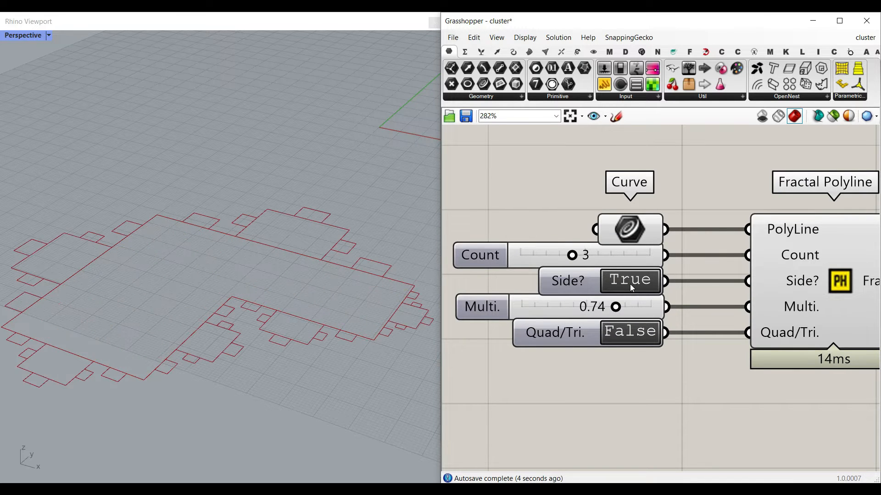
# Re-enable the PolyLine Solid component
pyautogui.scroll(-3, 629, 284)
pyautogui.moveTo(794, 322); pyautogui.dragTo(574, 305, button='right')
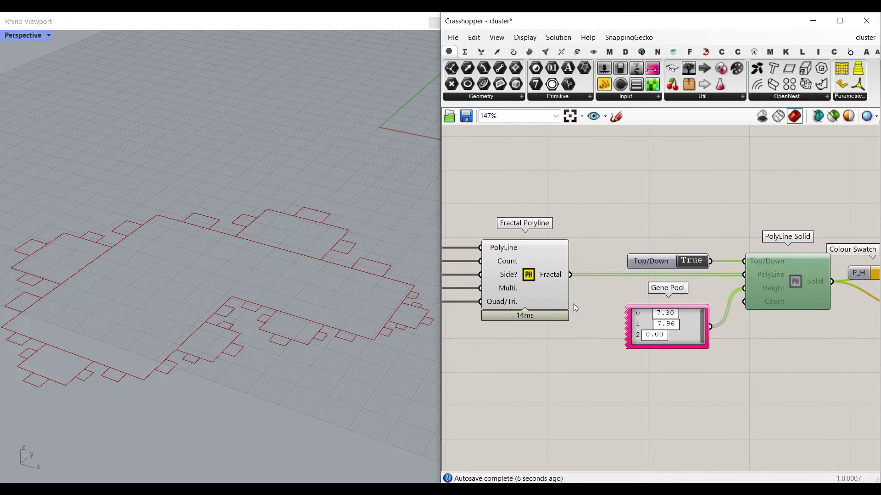
pyautogui.rightClick(788, 275)
pyautogui.click(794, 318)
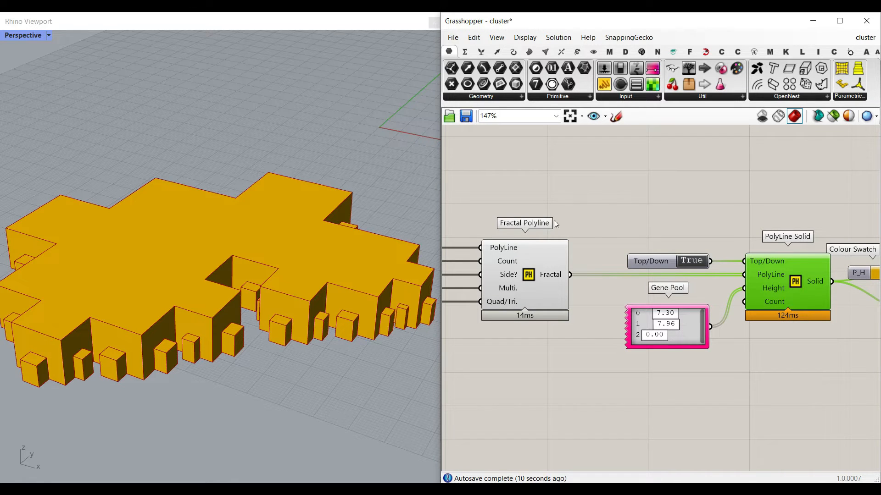
# Toggle the PolyLine Solid's Top/Down input off and back to True to compare the extrusion alignment from a low view
pyautogui.scroll(3, 615, 239)
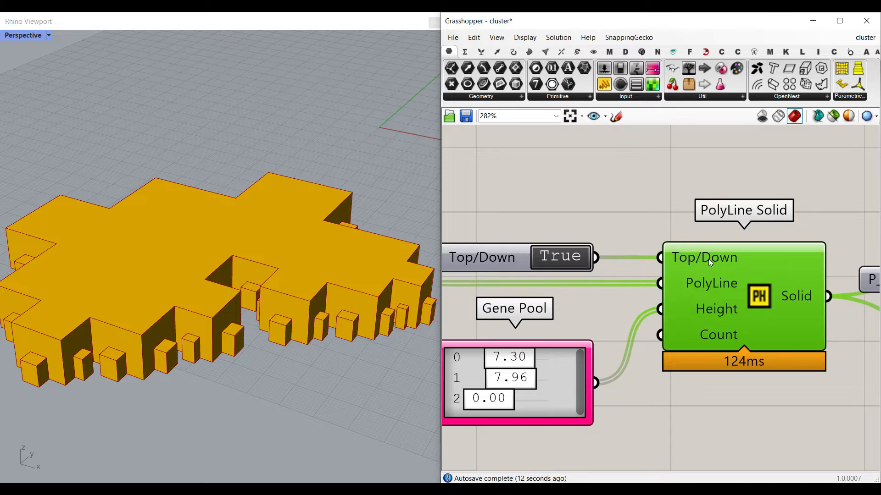
pyautogui.scroll(-1, 577, 272)
pyautogui.moveTo(577, 272); pyautogui.dragTo(701, 262, button='right')
pyautogui.scroll(-2, 701, 262)
pyautogui.scroll(2, 557, 268)
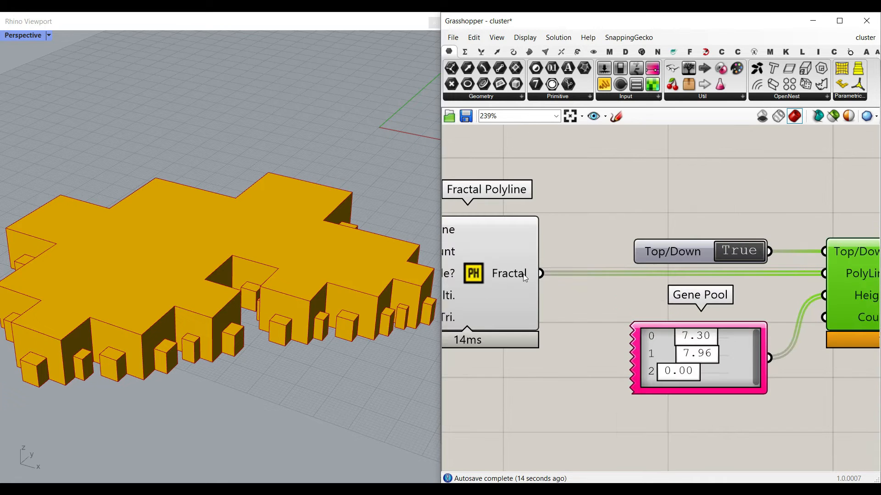
pyautogui.moveTo(850, 283); pyautogui.dragTo(685, 277, button='right')
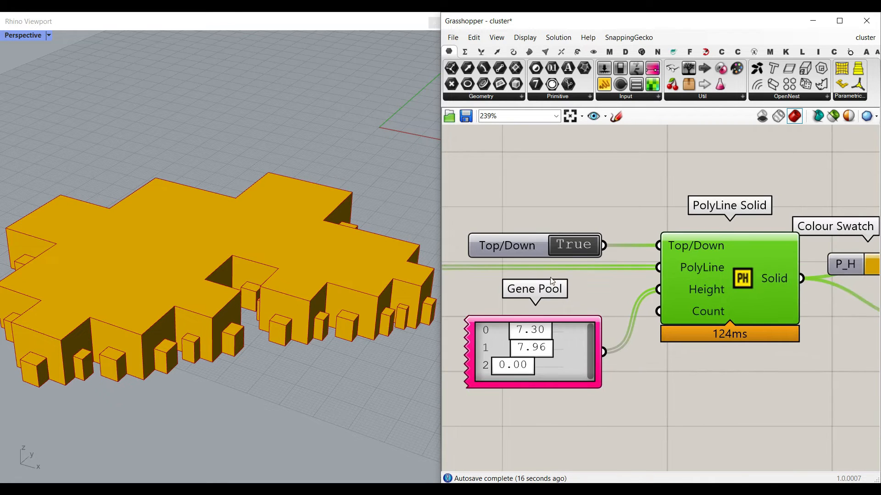
pyautogui.click(574, 245)
pyautogui.moveTo(334, 247); pyautogui.dragTo(334, 272, button='right')
pyautogui.click(577, 247)
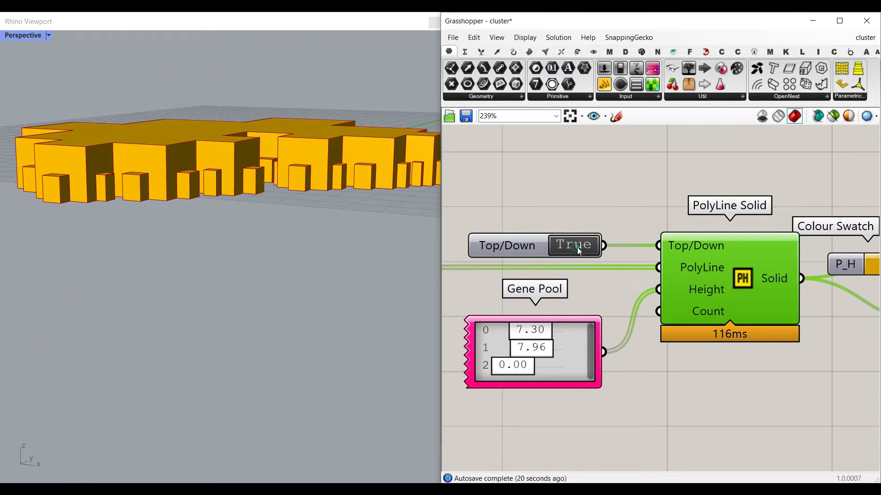
pyautogui.click(577, 246)
pyautogui.click(577, 246)
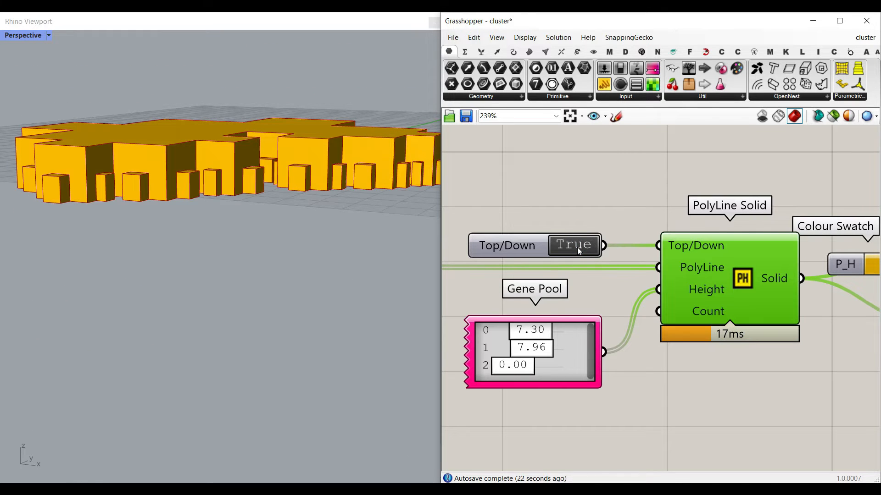
# Set gene 1 of the Gene Pool feeding the Height input to 0.00
pyautogui.moveTo(564, 270); pyautogui.dragTo(669, 227, button='right')
pyautogui.scroll(2, 655, 316)
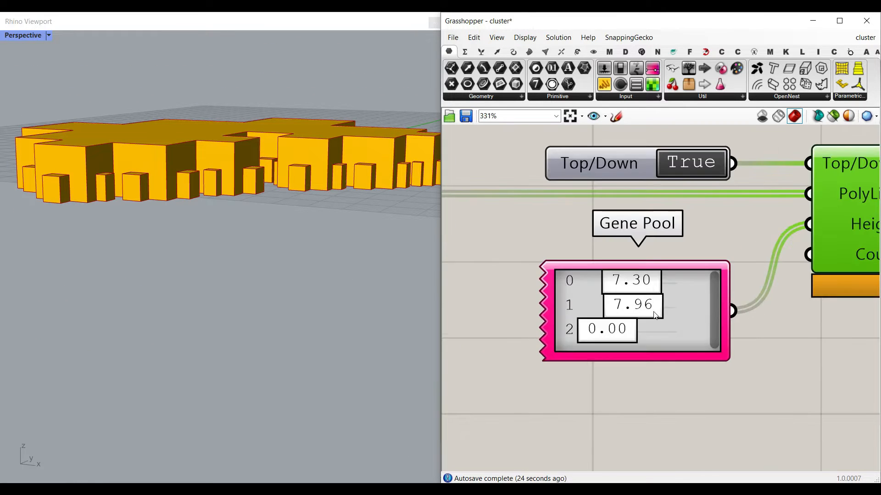
pyautogui.scroll(-4, 660, 310)
pyautogui.moveTo(467, 262); pyautogui.dragTo(510, 270, button='right')
pyautogui.scroll(3, 661, 322)
pyautogui.moveTo(645, 328); pyautogui.dragTo(481, 313)
# Bake the Fractal output of the Fractal Polyline component into the Rhino model
pyautogui.moveTo(272, 154); pyautogui.dragTo(271, 228, button='right')
pyautogui.scroll(-5, 270, 229)
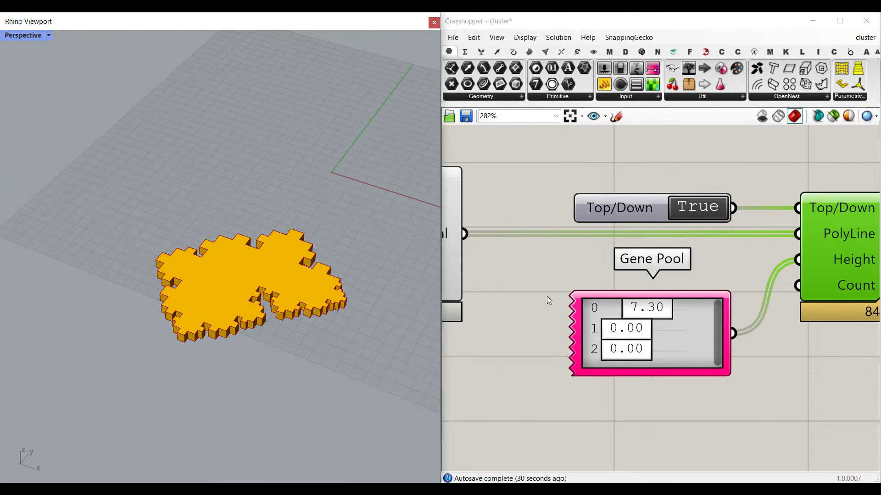
pyautogui.moveTo(560, 270); pyautogui.dragTo(662, 267, button='right')
pyautogui.rightClick(541, 230)
pyautogui.click(618, 256)
pyautogui.click(560, 356)
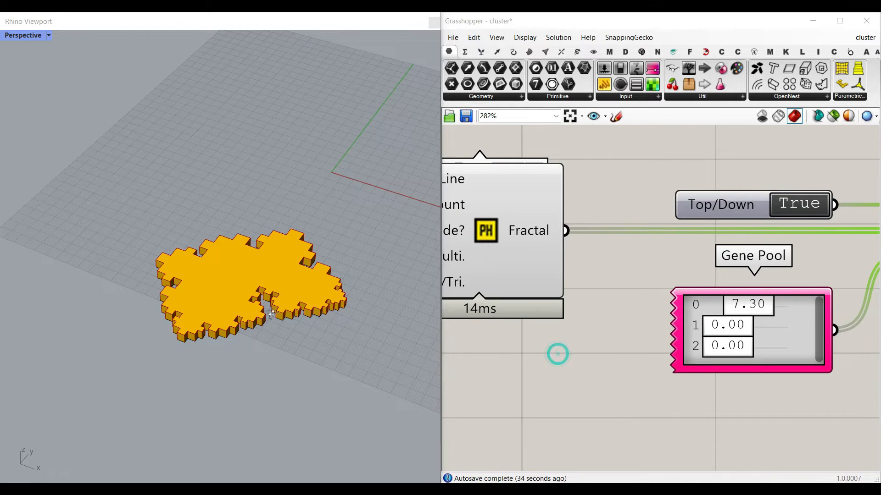
# Move the baked polylines away from the solid and set the L-shaped outline apart from the fractal ones
pyautogui.scroll(-4, 340, 354)
pyautogui.click(364, 359)
pyautogui.moveTo(350, 337); pyautogui.dragTo(301, 200)
pyautogui.click(291, 264)
pyautogui.scroll(5, 254, 305)
pyautogui.click(323, 281)
pyautogui.click(268, 310)
# Move the intermediate fractal polyline beside the L-shaped outline so all three baked polylines are laid out separately
pyautogui.click(320, 340)
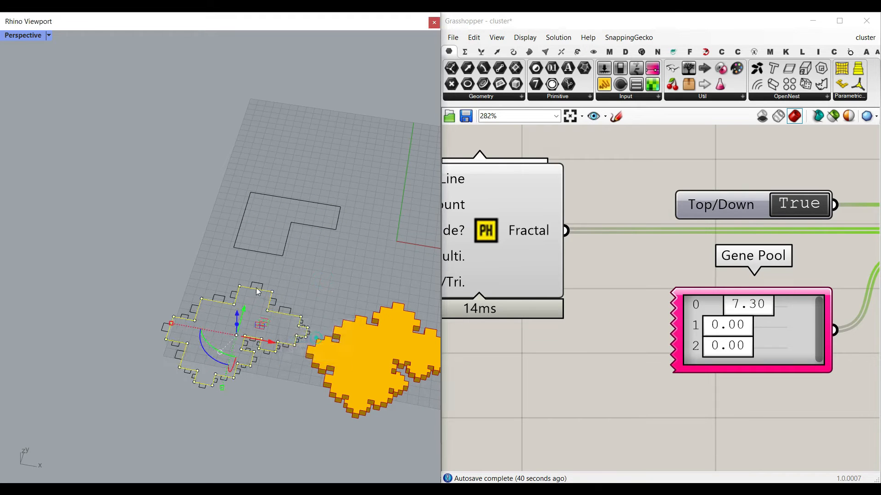
pyautogui.scroll(-2, 257, 288)
pyautogui.moveTo(277, 310); pyautogui.dragTo(408, 249)
pyautogui.click(290, 311)
pyautogui.moveTo(291, 311); pyautogui.dragTo(289, 298)
pyautogui.click(342, 318)
pyautogui.scroll(4, 346, 322)
pyautogui.moveTo(350, 326); pyautogui.dragTo(290, 299, button='right')
pyautogui.scroll(-3, 309, 296)
pyautogui.moveTo(647, 281); pyautogui.dragTo(569, 249, button='right')
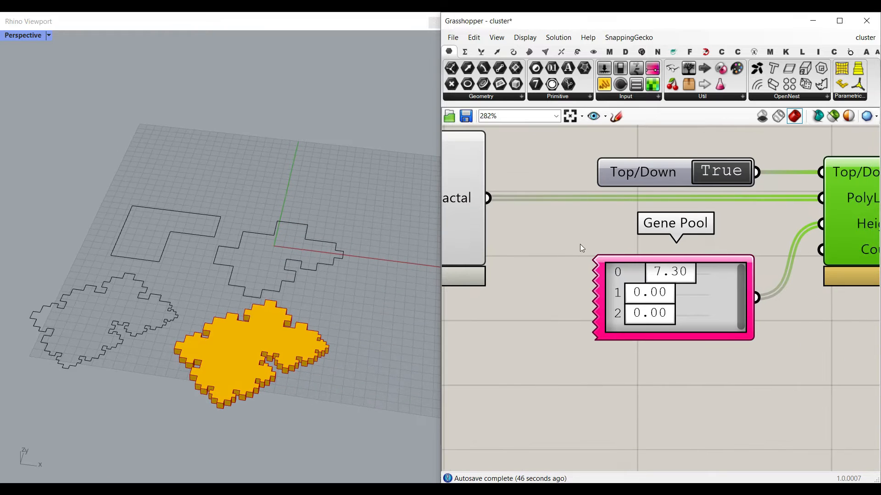
# Set the Gene Pool's gene 0 to 5.89, gene 1 to 0.00 and gene 2 to 13.33
pyautogui.moveTo(659, 277); pyautogui.dragTo(670, 292)
pyautogui.moveTo(128, 290); pyautogui.dragTo(194, 336, button='right')
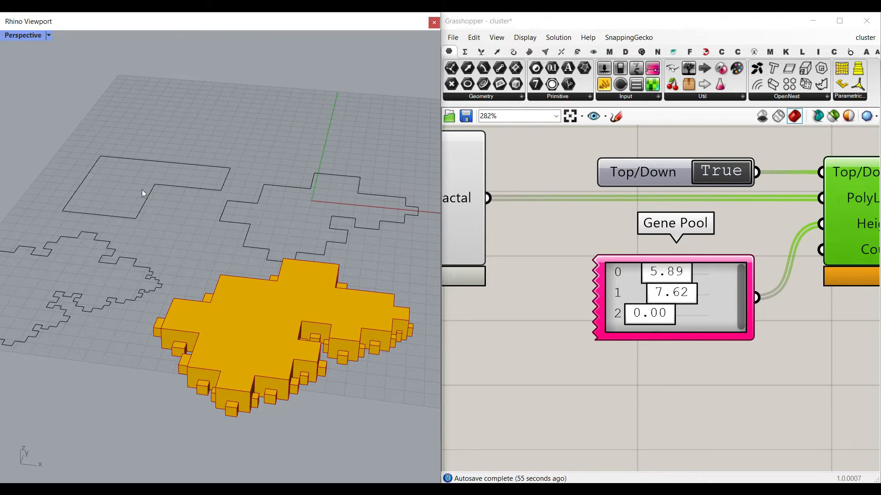
pyautogui.moveTo(650, 319); pyautogui.dragTo(640, 299)
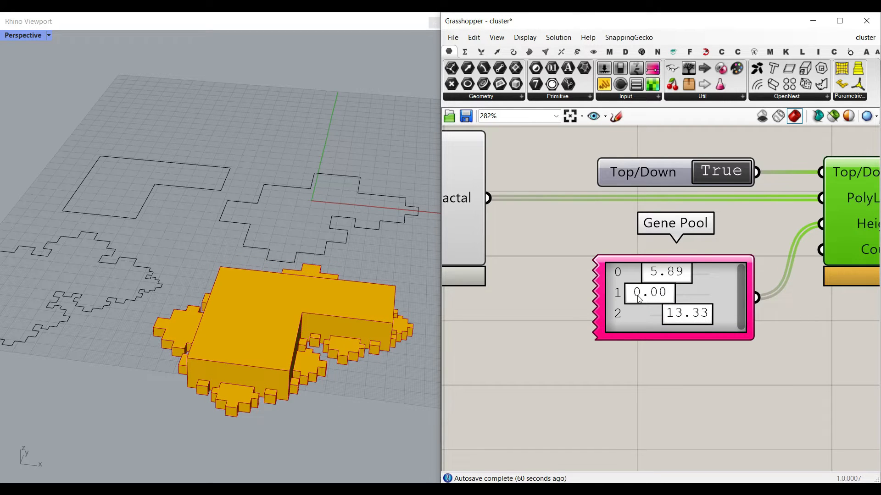
pyautogui.scroll(5, 310, 317)
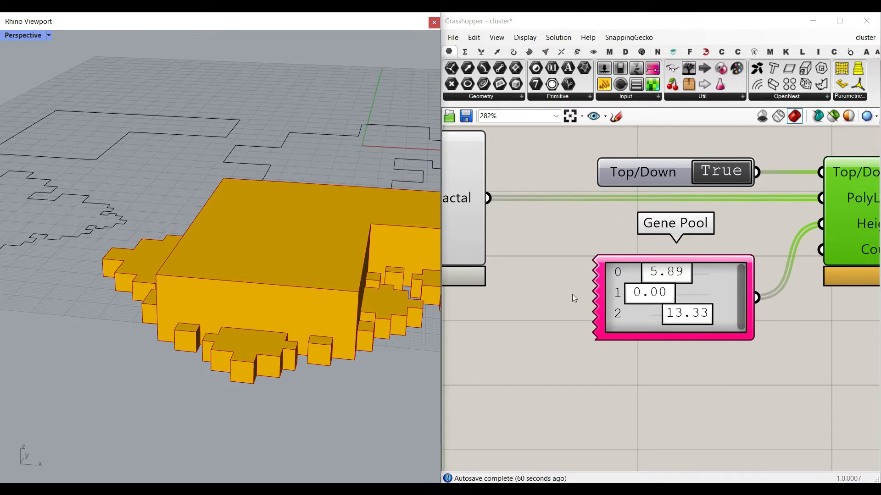
# Set gene 0 of the Gene Pool to 0.00 and gene 2 to 15.41
pyautogui.moveTo(682, 277); pyautogui.dragTo(679, 281)
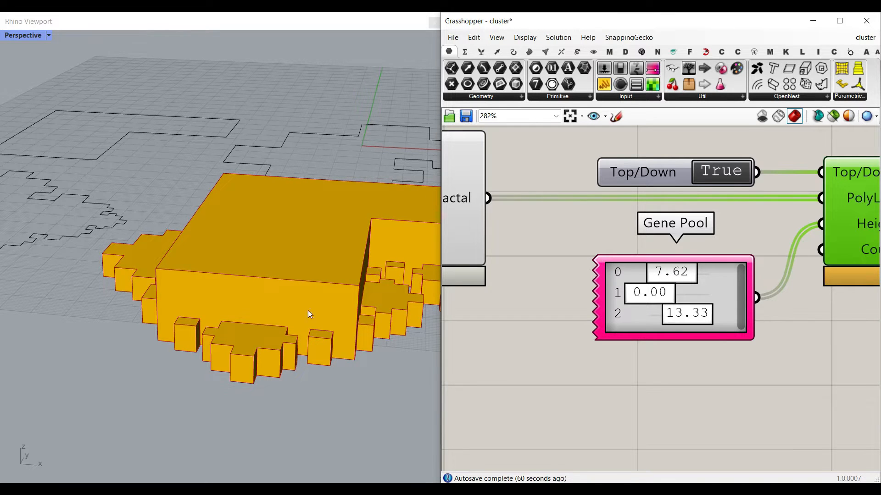
pyautogui.scroll(-3, 253, 267)
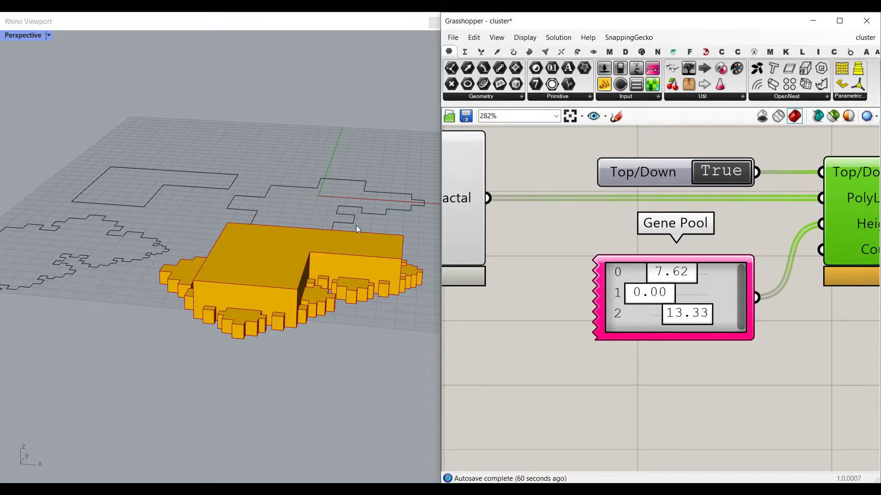
pyautogui.moveTo(667, 279); pyautogui.dragTo(612, 274)
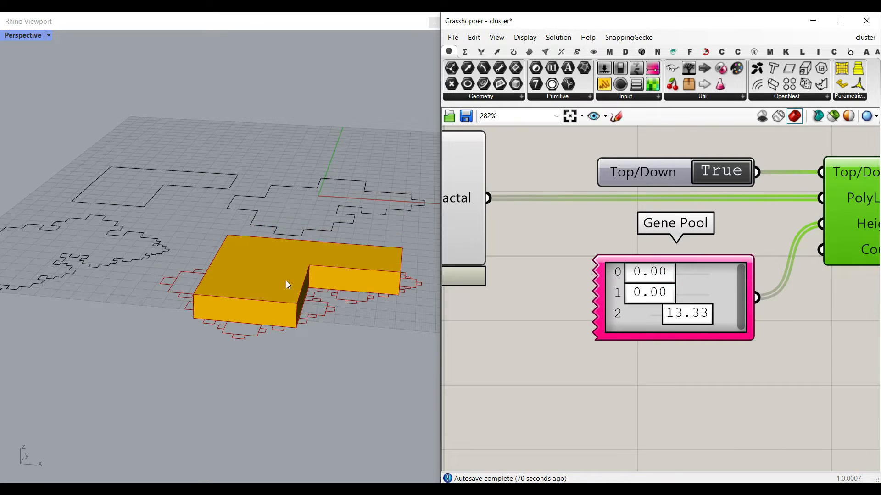
pyautogui.moveTo(670, 305); pyautogui.dragTo(679, 322)
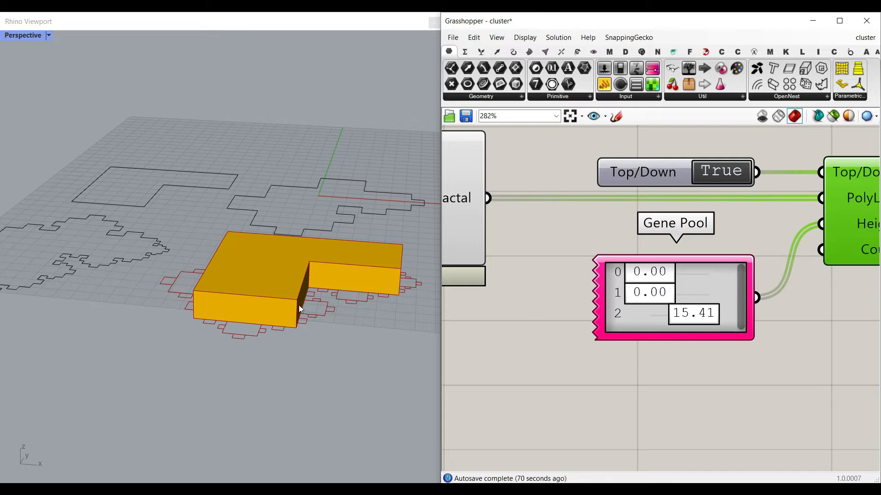
# Set gene 0 of the Gene Pool to 11.25 and gene 2 to 16.10
pyautogui.moveTo(696, 322); pyautogui.dragTo(669, 284)
pyautogui.moveTo(170, 242); pyautogui.dragTo(118, 228, button='right')
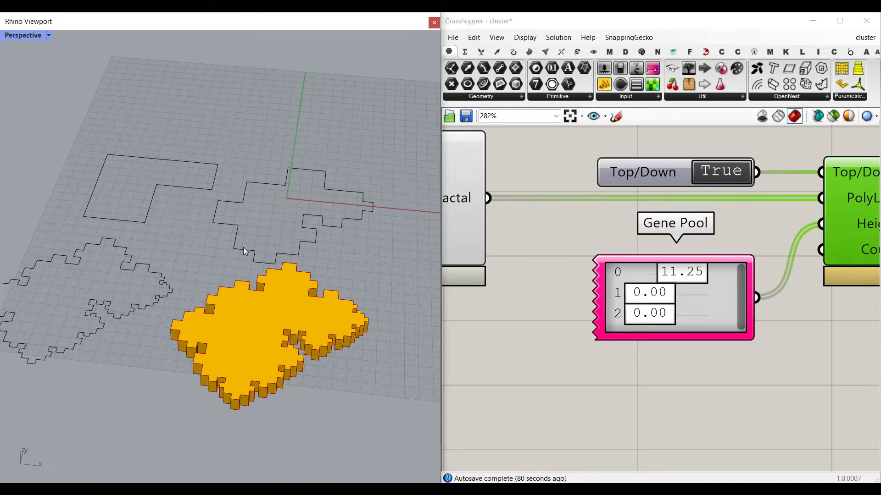
pyautogui.moveTo(244, 247); pyautogui.dragTo(279, 245, button='right')
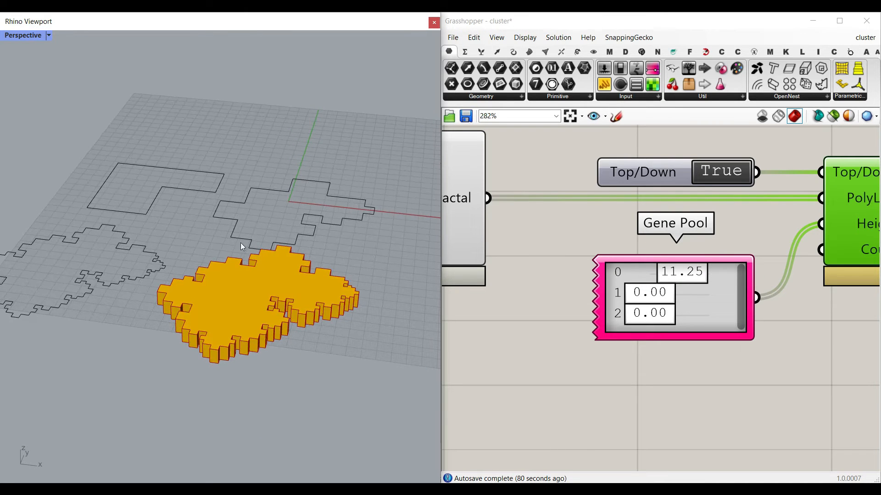
pyautogui.moveTo(648, 316); pyautogui.dragTo(698, 316)
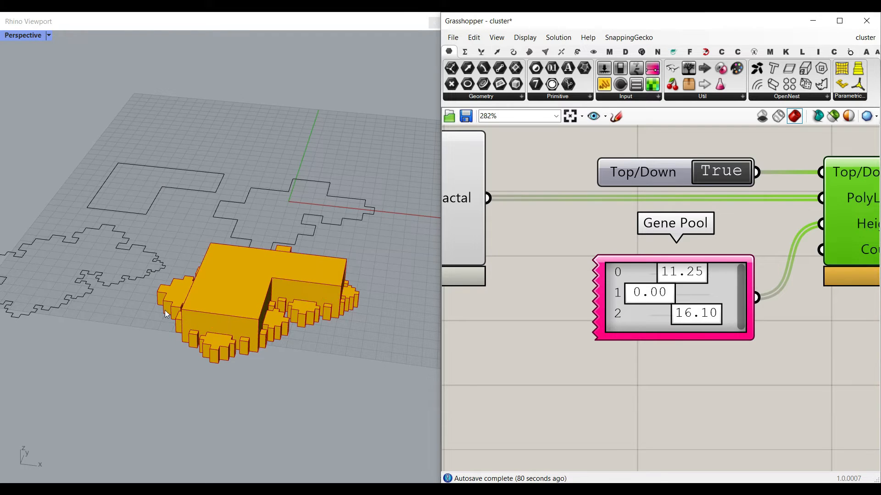
pyautogui.scroll(5, 272, 279)
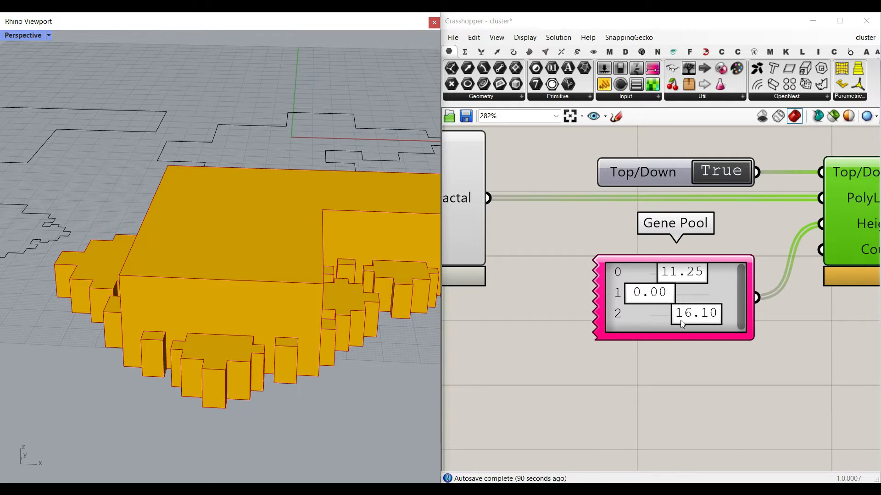
# Switch the Top/Down toggle between False and True to compare both solid orientations, ending on True
pyautogui.doubleClick(721, 170)
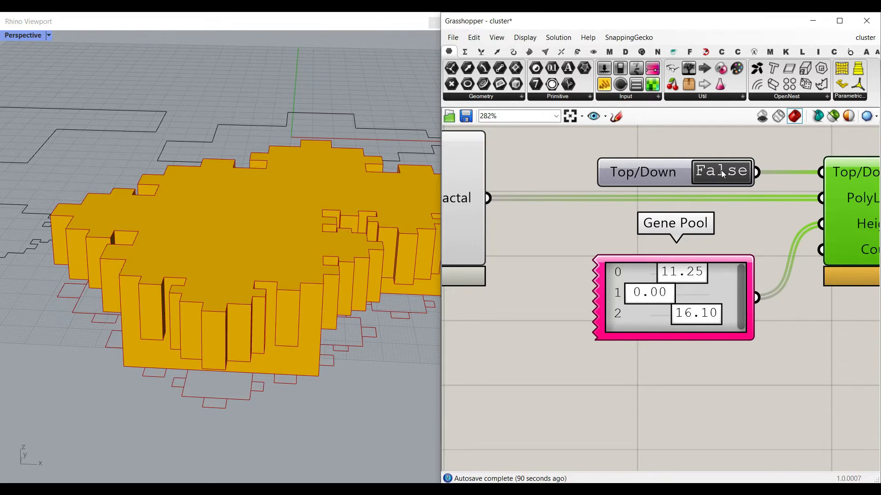
pyautogui.doubleClick(721, 170)
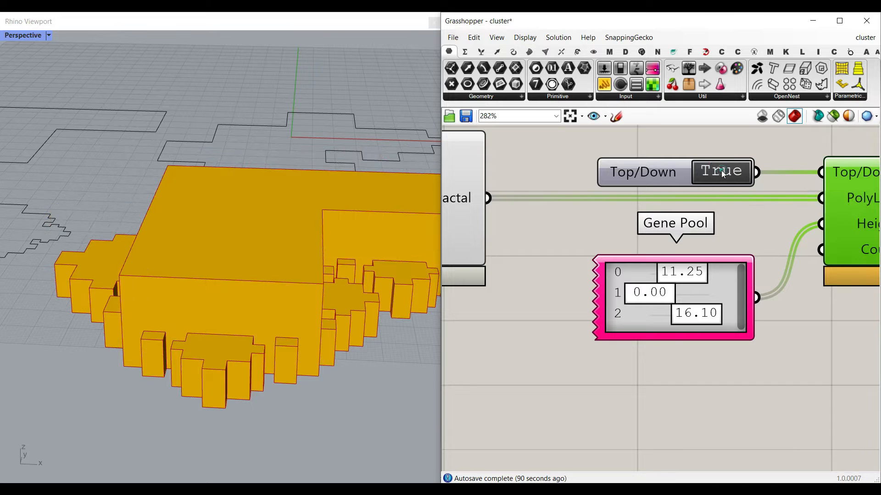
pyautogui.doubleClick(721, 170)
pyautogui.moveTo(316, 303); pyautogui.dragTo(213, 275, button='right')
pyautogui.scroll(-4, 213, 275)
pyautogui.moveTo(220, 243); pyautogui.dragTo(259, 280, button='right')
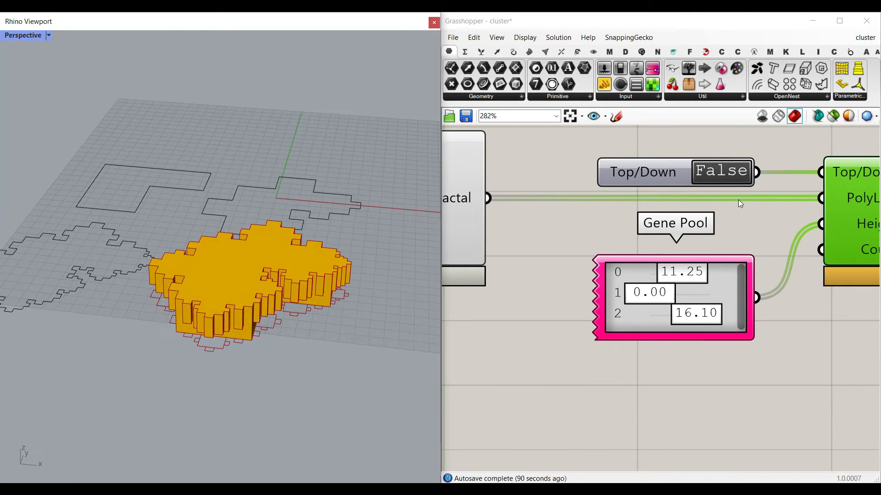
pyautogui.doubleClick(721, 170)
# Set the Gene Pool's gene 0 to 6.92, gene 1 to 9.35 and gene 2 to 20.00
pyautogui.moveTo(671, 303); pyautogui.dragTo(670, 275)
pyautogui.scroll(5, 221, 310)
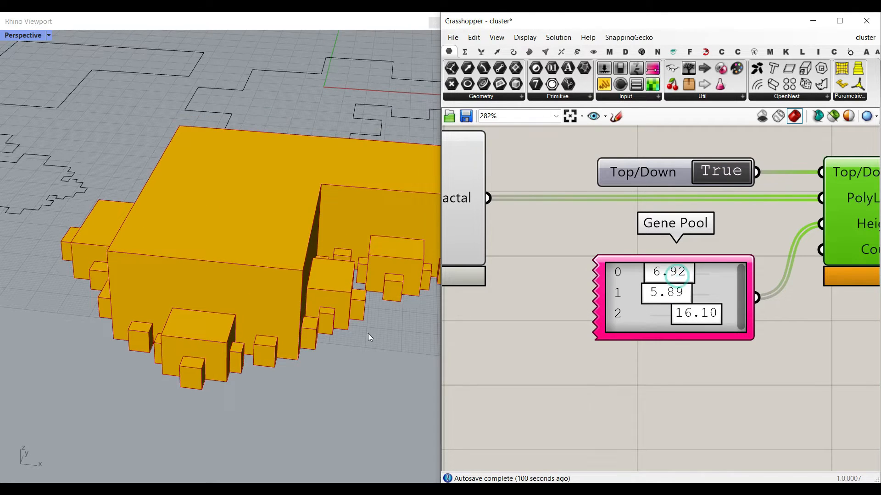
pyautogui.scroll(5, 201, 382)
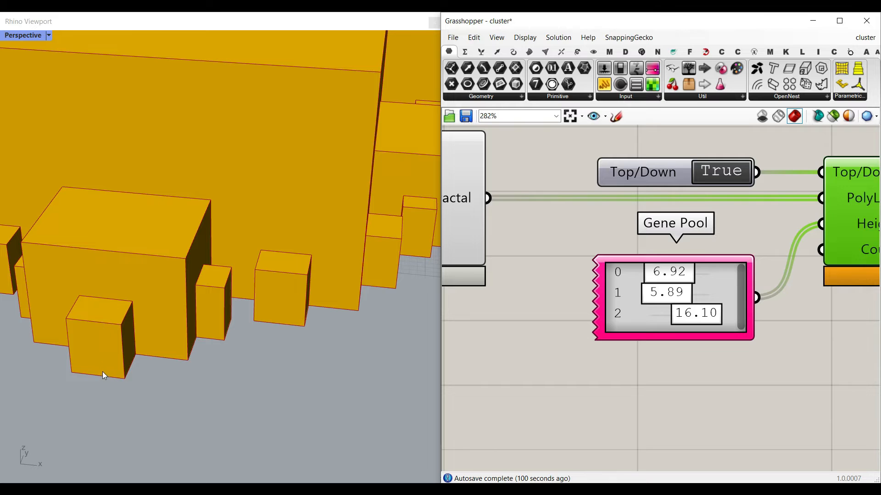
pyautogui.moveTo(658, 301); pyautogui.dragTo(719, 321)
# Delete all three baked polylines from the Rhino model
pyautogui.scroll(-6, 164, 312)
pyautogui.moveTo(189, 316); pyautogui.dragTo(188, 298, button='right')
pyautogui.scroll(-3, 264, 307)
pyautogui.moveTo(98, 258); pyautogui.dragTo(98, 257)
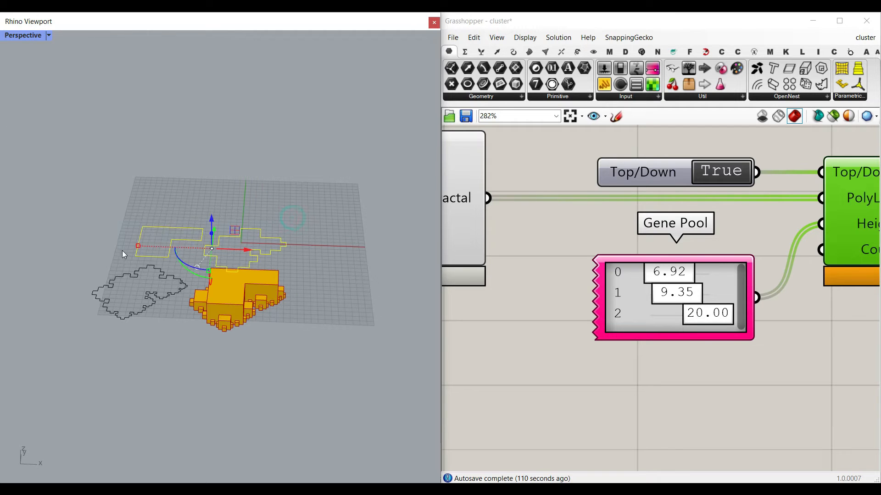
pyautogui.press('Delete')
pyautogui.click(167, 340)
pyautogui.scroll(5, 131, 278)
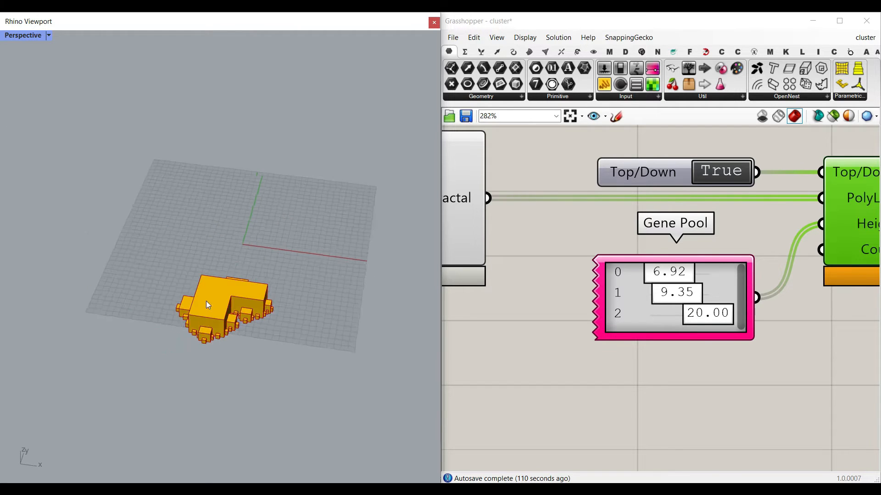
# Bake the Solid output of the PolyLine Solid component and move the baked copy away from the preview
pyautogui.moveTo(694, 226); pyautogui.dragTo(549, 234, button='right')
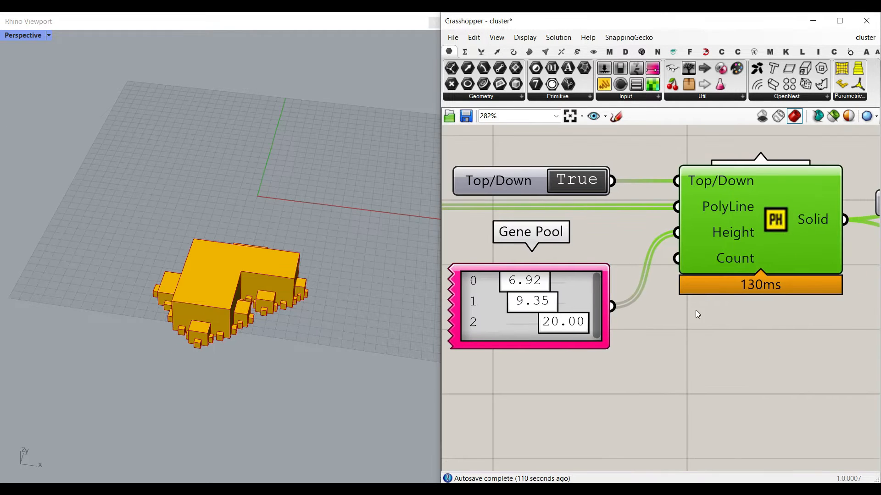
pyautogui.moveTo(817, 260); pyautogui.dragTo(665, 270, button='right')
pyautogui.rightClick(664, 228)
pyautogui.click(681, 251)
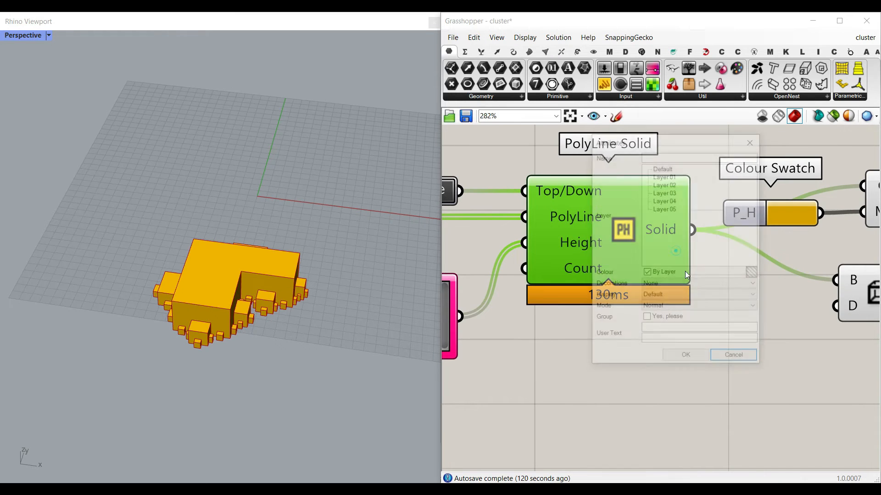
pyautogui.click(688, 360)
pyautogui.moveTo(321, 275); pyautogui.dragTo(365, 153)
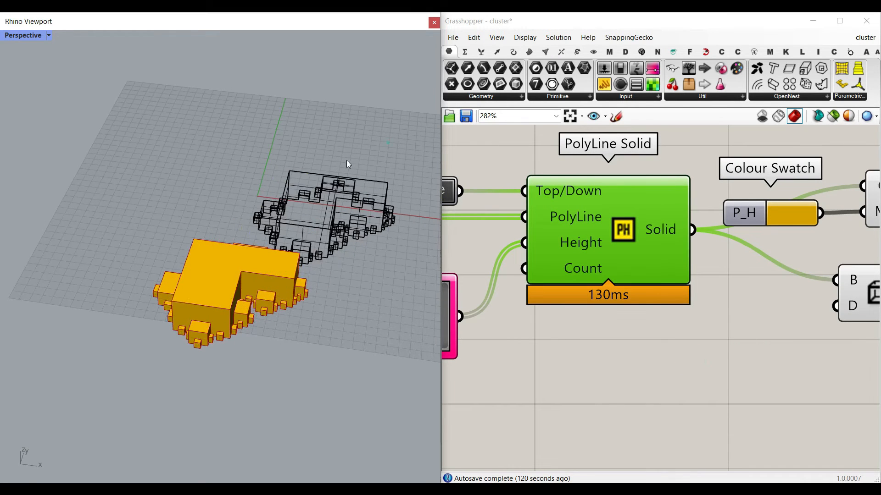
# Switch the Perspective viewport to a shaded display mode and examine the baked solid
pyautogui.click(48, 35)
pyautogui.click(28, 84)
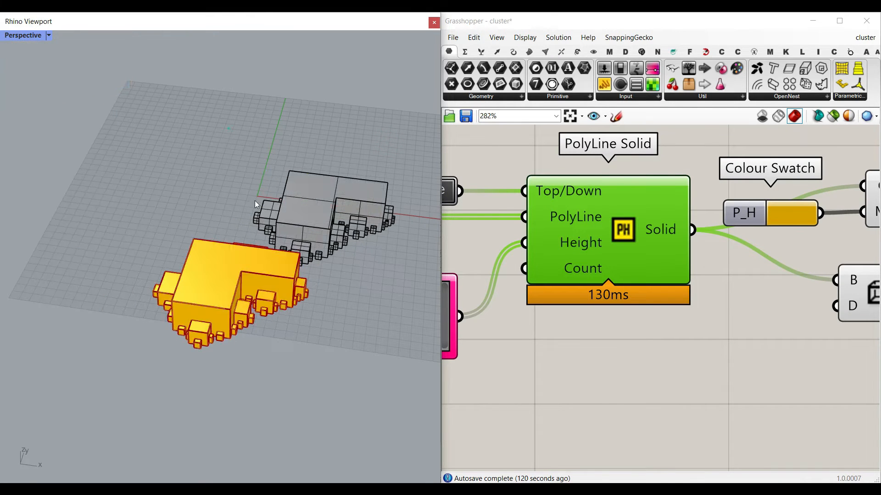
pyautogui.scroll(5, 296, 282)
pyautogui.scroll(-4, 297, 282)
pyautogui.moveTo(297, 281)
pyautogui.mouseDown(button='right')
pyautogui.moveTo(252, 165)
pyautogui.moveTo(275, 100)
pyautogui.moveTo(347, 265)
pyautogui.mouseUp(button='right')
pyautogui.scroll(4, 349, 265)
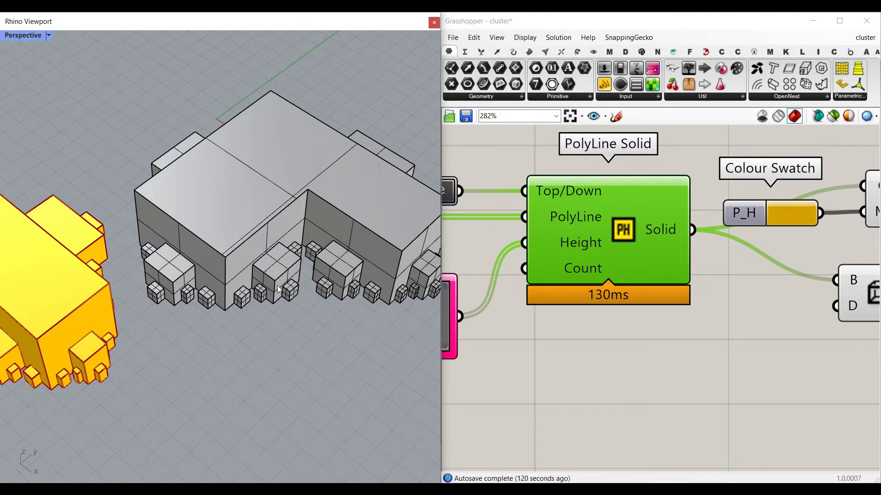
pyautogui.scroll(-3, 273, 286)
# Delete the baked solid from the Rhino model
pyautogui.click(246, 263)
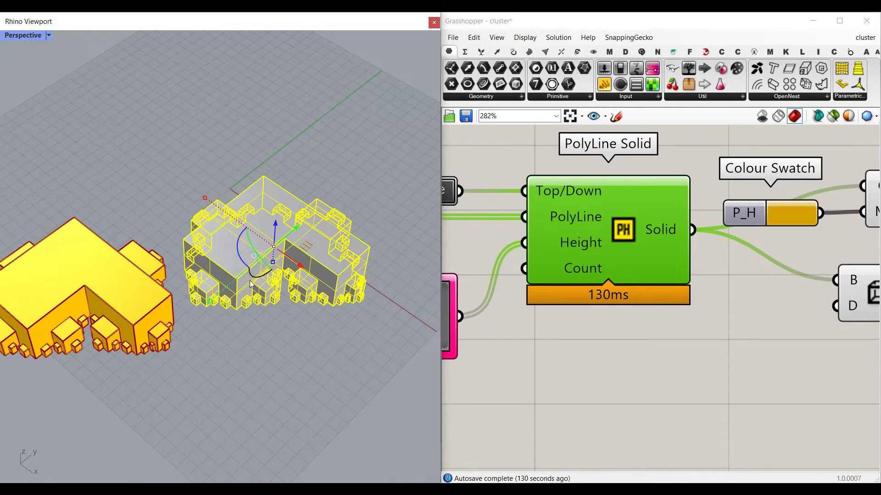
pyautogui.press('Delete')
pyautogui.scroll(-5, 291, 301)
pyautogui.moveTo(215, 307); pyautogui.dragTo(252, 296, button='right')
pyautogui.scroll(5, 252, 296)
# Set the Side? toggle of the Fractal Polyline component to False
pyautogui.moveTo(551, 266); pyautogui.dragTo(863, 288, button='right')
pyautogui.scroll(-3, 739, 267)
pyautogui.moveTo(739, 267); pyautogui.dragTo(841, 267, button='right')
pyautogui.scroll(2, 528, 262)
pyautogui.click(527, 251)
pyautogui.moveTo(263, 312); pyautogui.dragTo(182, 196, button='right')
pyautogui.scroll(6, 142, 132)
pyautogui.scroll(-3, 142, 130)
pyautogui.moveTo(142, 130); pyautogui.dragTo(169, 160, button='right')
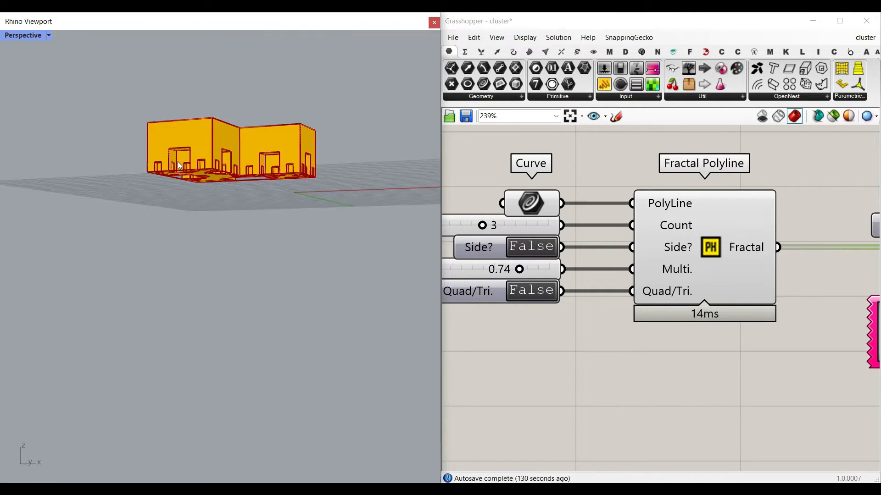
# Examine the door-like openings in the walls of the solid from several angles
pyautogui.scroll(4, 166, 235)
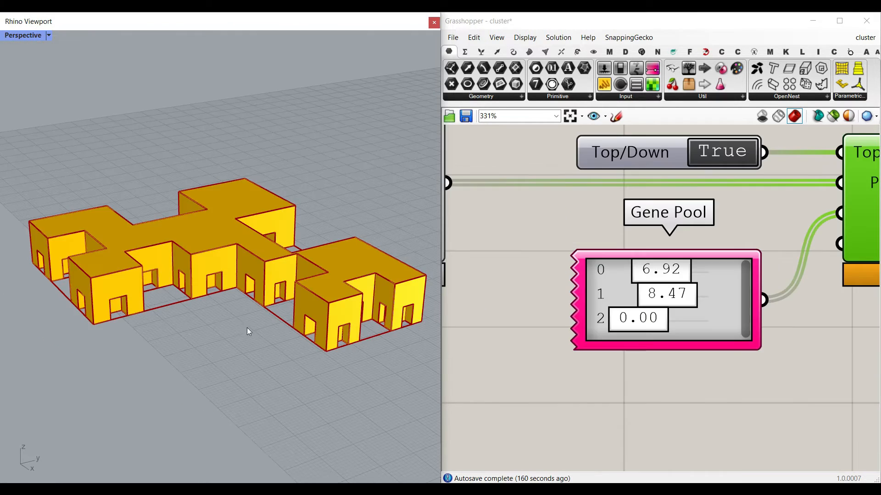
pyautogui.moveTo(247, 327); pyautogui.dragTo(164, 331, button='right')
pyautogui.scroll(-5, 132, 341)
pyautogui.scroll(8, 132, 340)
pyautogui.scroll(-5, 164, 331)
pyautogui.moveTo(260, 272); pyautogui.dragTo(227, 203, button='right')
pyautogui.scroll(5, 167, 238)
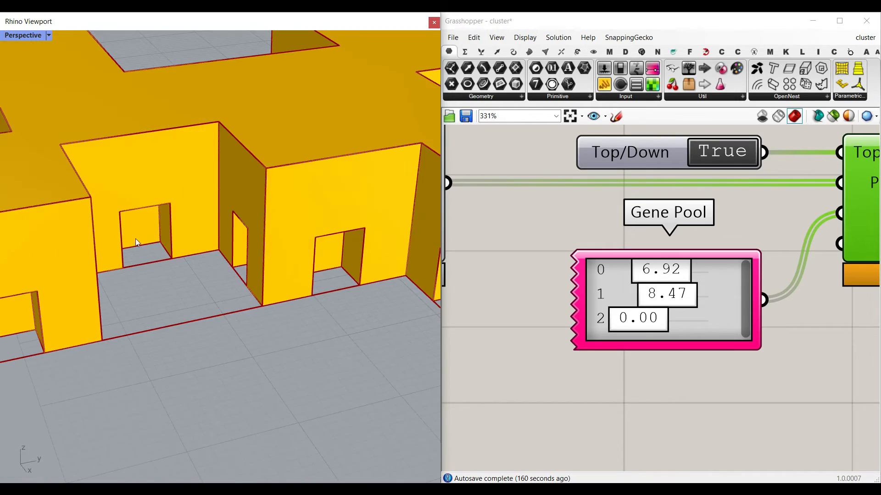
pyautogui.scroll(-5, 247, 275)
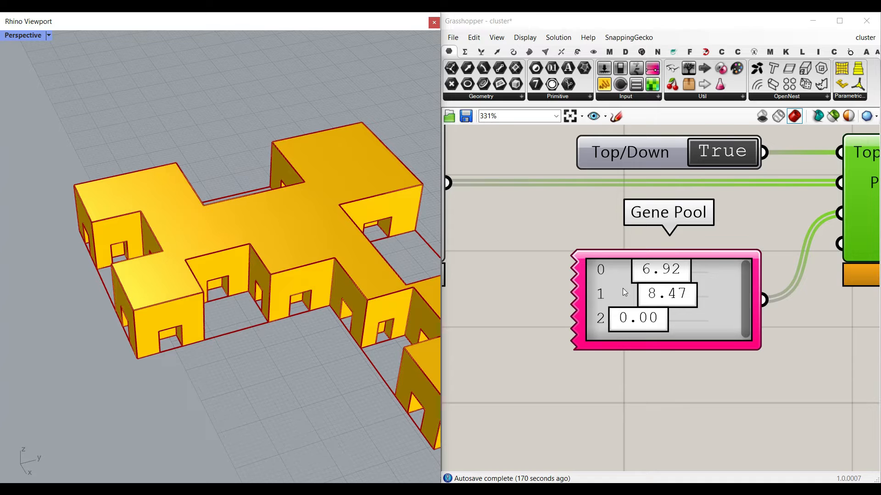
# Set gene 0 of the Gene Pool to 13.25 and gene 1 to 1.84
pyautogui.moveTo(656, 287); pyautogui.dragTo(670, 275)
pyautogui.scroll(5, 224, 220)
pyautogui.moveTo(188, 317); pyautogui.dragTo(271, 275, button='right')
pyautogui.moveTo(665, 293); pyautogui.dragTo(653, 291)
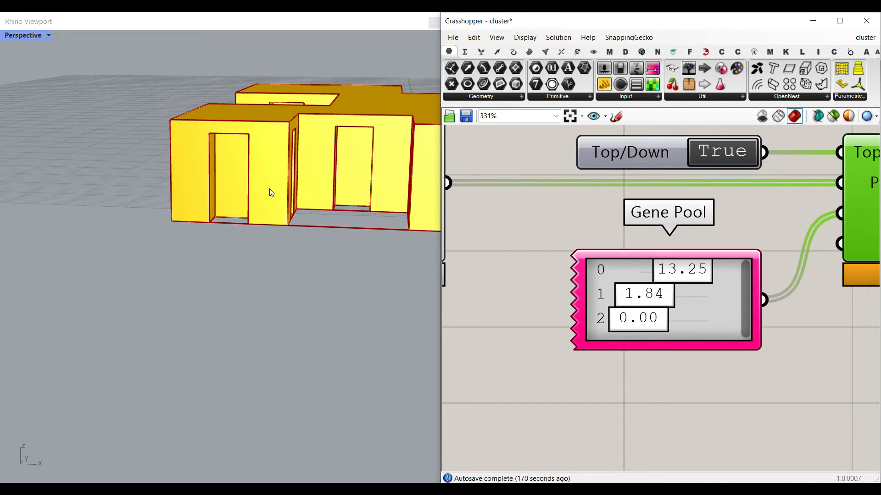
pyautogui.scroll(-5, 276, 190)
pyautogui.moveTo(287, 185); pyautogui.dragTo(301, 210, button='right')
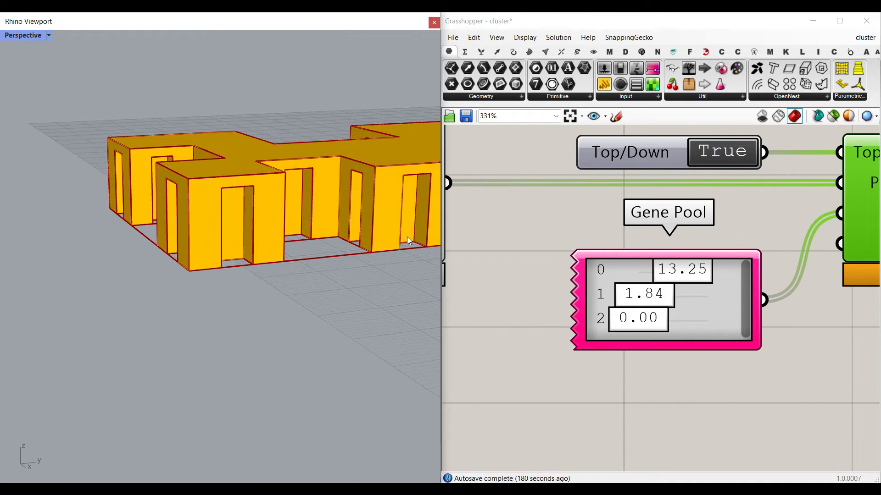
# Set the Multi. slider of the Fractal Polyline component to 0.87
pyautogui.scroll(-5, 172, 205)
pyautogui.moveTo(582, 193); pyautogui.dragTo(701, 242, button='right')
pyautogui.scroll(-5, 701, 241)
pyautogui.moveTo(558, 248); pyautogui.dragTo(655, 248, button='right')
pyautogui.scroll(4, 559, 221)
pyautogui.moveTo(604, 278); pyautogui.dragTo(618, 277)
pyautogui.scroll(5, 304, 222)
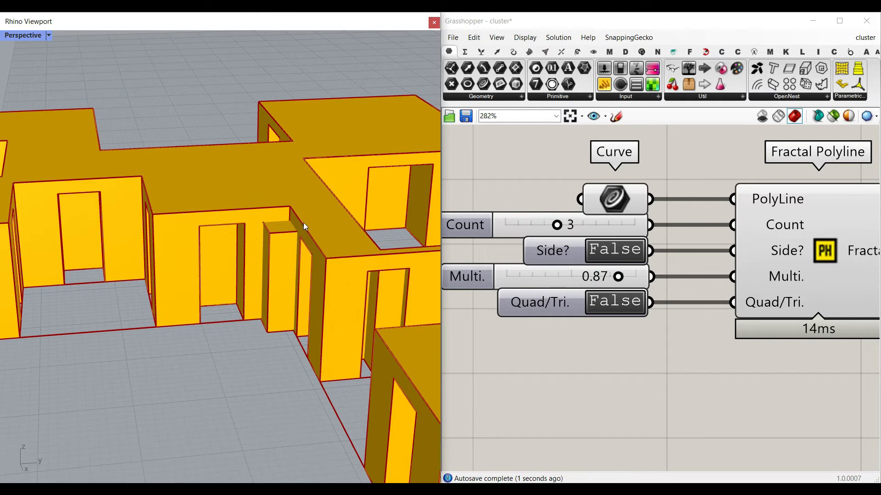
# Set the Multi. slider of the Fractal Polyline component to 0.70
pyautogui.moveTo(619, 278); pyautogui.dragTo(597, 281)
pyautogui.scroll(-5, 247, 220)
pyautogui.moveTo(275, 216); pyautogui.dragTo(183, 275, button='right')
pyautogui.scroll(5, 122, 308)
pyautogui.moveTo(122, 307); pyautogui.dragTo(166, 191, button='right')
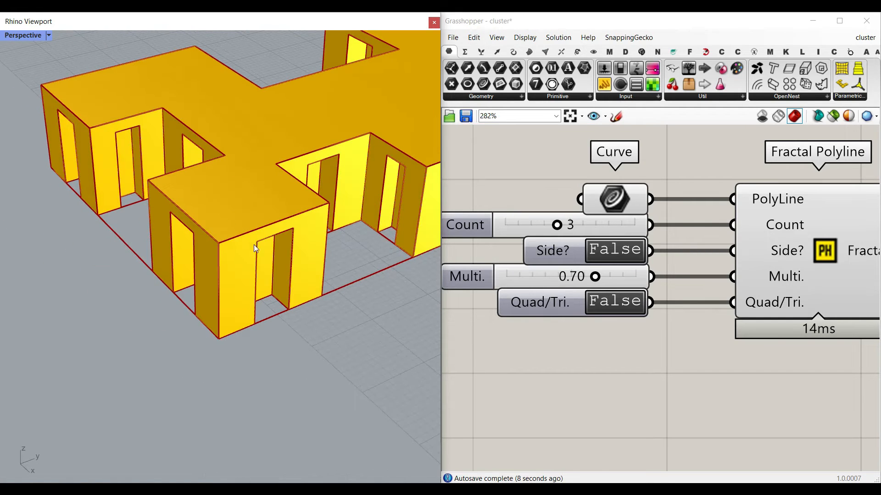
# Switch the Quad/Tri. toggle to True and back to False to compare the opening shapes
pyautogui.doubleClick(623, 304)
pyautogui.moveTo(309, 309); pyautogui.dragTo(312, 257, button='right')
pyautogui.doubleClick(624, 303)
pyautogui.moveTo(183, 253); pyautogui.dragTo(264, 236, button='right')
# Set the Gene Pool's gene 0 to 0.00, gene 1 to 11.11 and gene 2 to 13.25
pyautogui.scroll(-5, 603, 277)
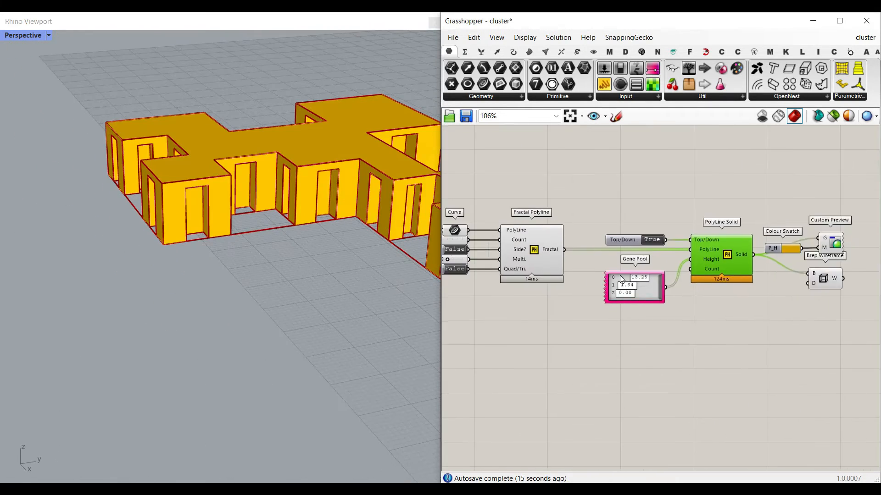
pyautogui.scroll(6, 633, 275)
pyautogui.moveTo(631, 269); pyautogui.dragTo(622, 309)
pyautogui.scroll(-5, 374, 248)
pyautogui.moveTo(374, 250); pyautogui.dragTo(334, 249, button='right')
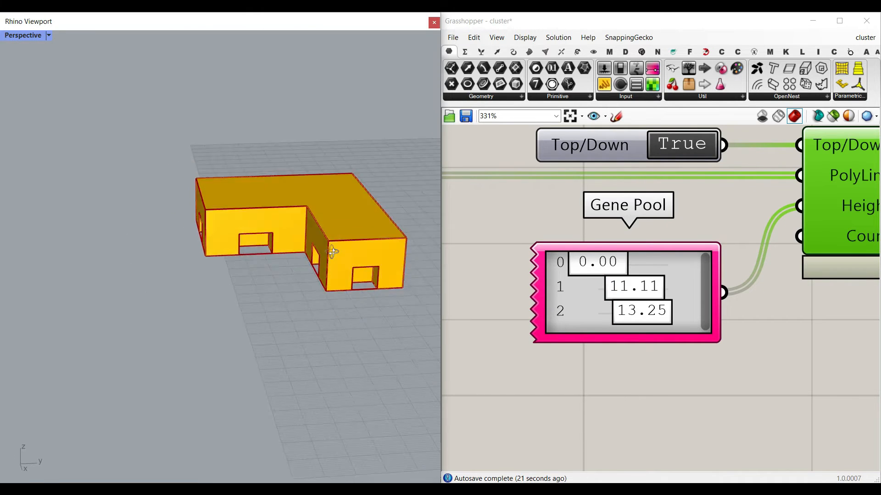
# Turn off the preview of the Fractal Polyline component
pyautogui.scroll(-5, 729, 249)
pyautogui.rightClick(625, 236)
pyautogui.click(639, 257)
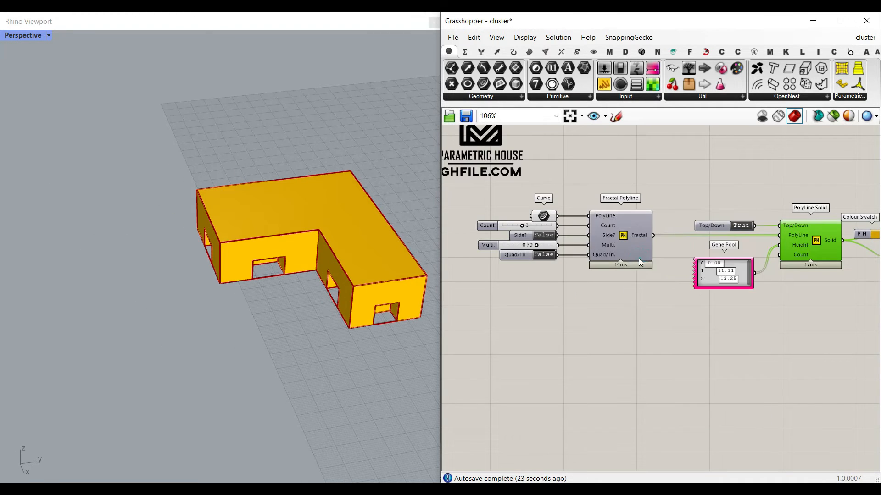
# Turn off the preview of the PolyLine Solid group driven by the Gene Pool
pyautogui.scroll(3, 562, 247)
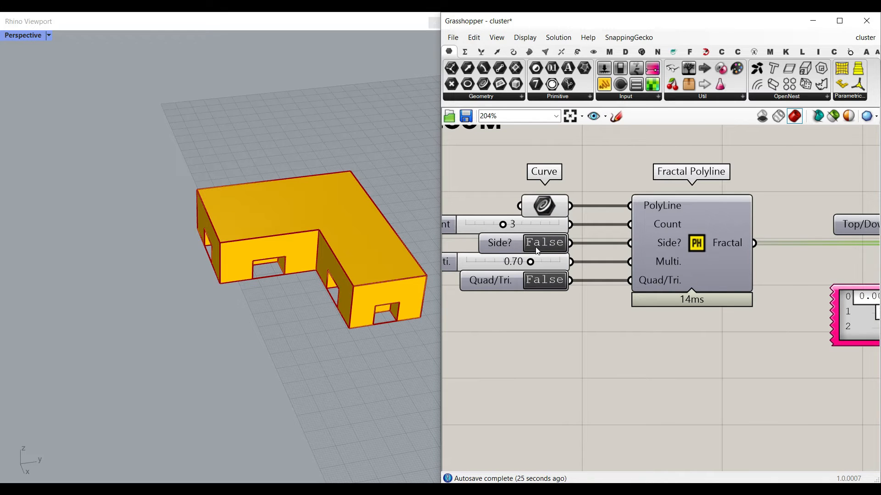
pyautogui.moveTo(234, 286); pyautogui.dragTo(233, 252, button='right')
pyautogui.scroll(-6, 712, 313)
pyautogui.moveTo(858, 334); pyautogui.dragTo(627, 214)
pyautogui.rightClick(662, 222)
pyautogui.click(680, 238)
# Turn on the preview of the second fractal definition, whose PolyLine Solid is driven by the Height slider
pyautogui.scroll(-5, 272, 260)
pyautogui.moveTo(688, 378); pyautogui.dragTo(655, 292, button='right')
pyautogui.scroll(4, 795, 386)
pyautogui.moveTo(805, 396)
pyautogui.mouseDown()
pyautogui.moveTo(789, 372)
pyautogui.moveTo(800, 392)
pyautogui.mouseUp()
pyautogui.rightClick(801, 393)
pyautogui.click(771, 274)
pyautogui.scroll(5, 271, 277)
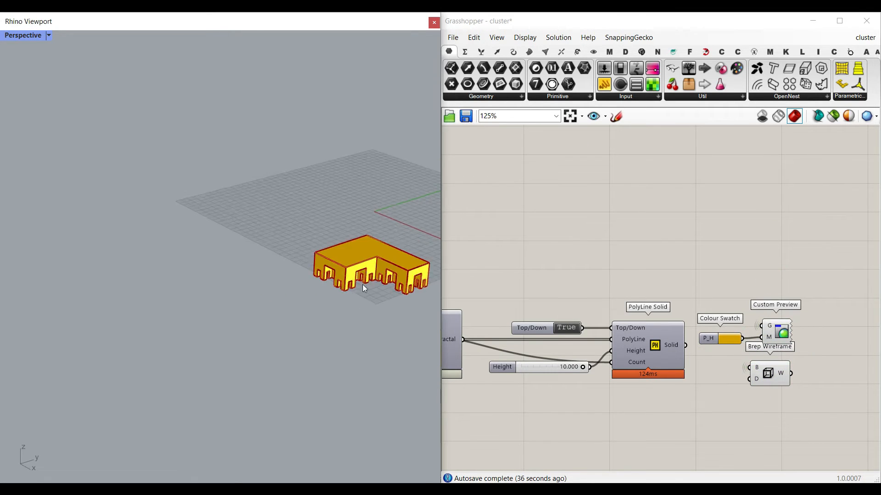
# Examine the stepped openings and trace how the Height and Count sliders feed the second PolyLine Solid component
pyautogui.moveTo(552, 302); pyautogui.dragTo(640, 305, button='right')
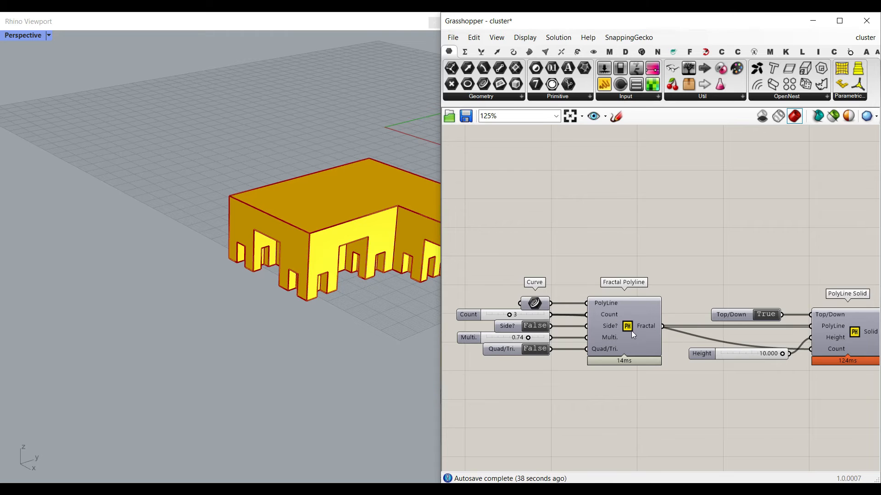
pyautogui.scroll(2, 537, 295)
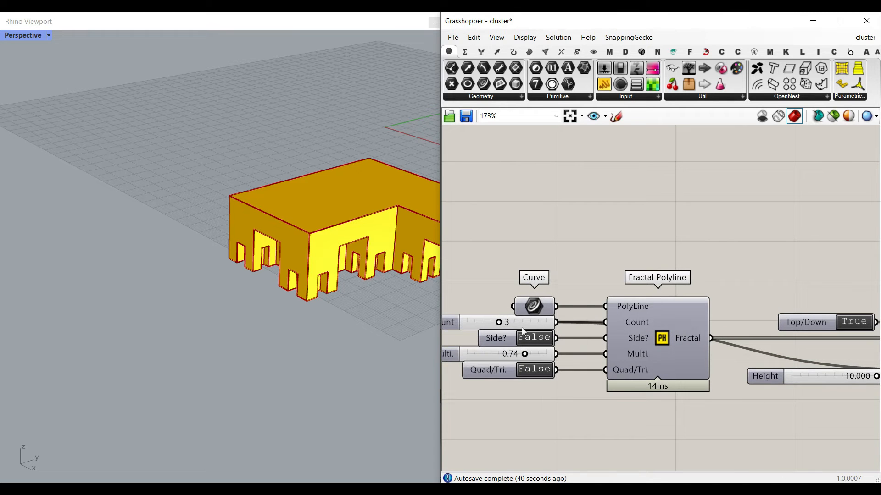
pyautogui.moveTo(697, 396); pyautogui.dragTo(513, 330, button='right')
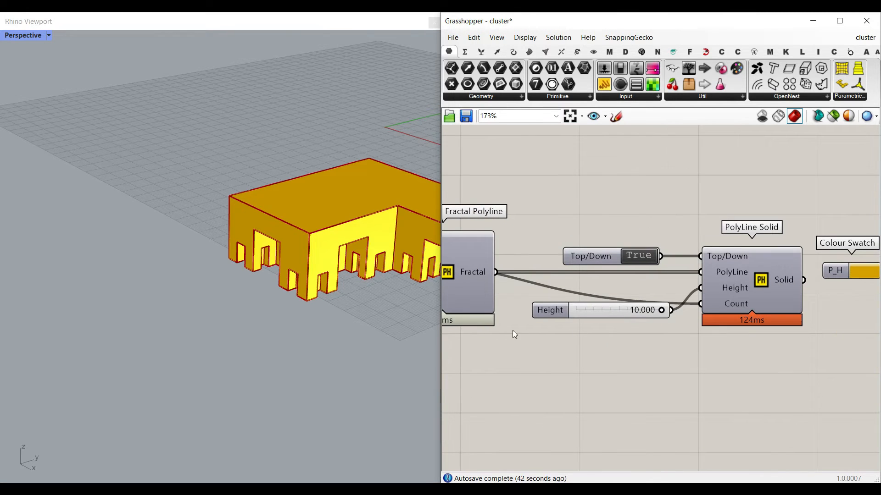
pyautogui.scroll(5, 268, 193)
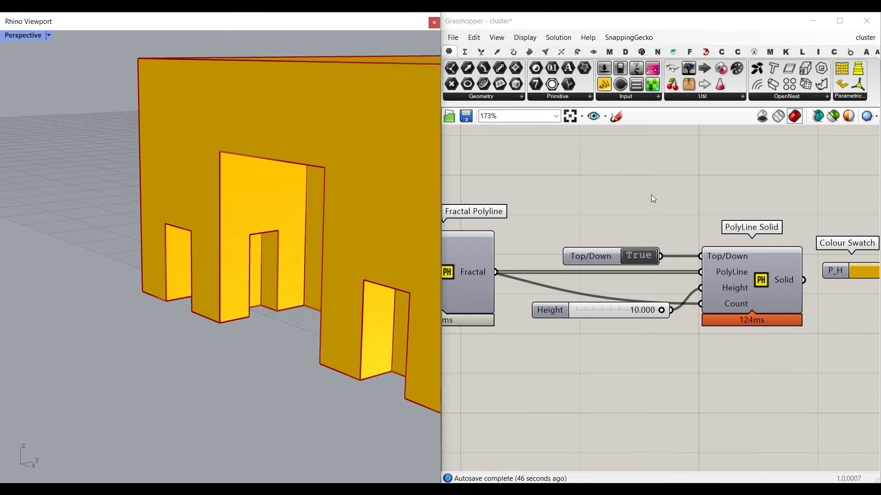
pyautogui.moveTo(614, 283); pyautogui.dragTo(587, 275, button='right')
pyautogui.scroll(3, 569, 293)
pyautogui.click(563, 275)
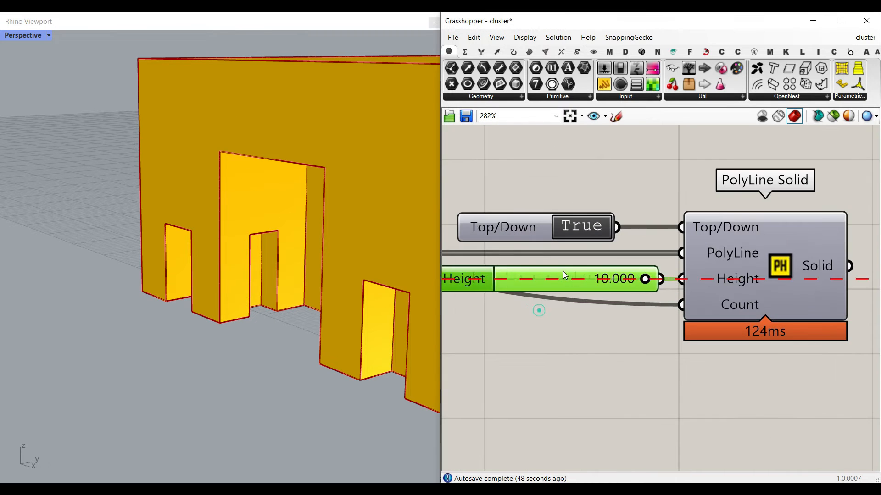
pyautogui.scroll(-3, 537, 301)
pyautogui.moveTo(535, 301); pyautogui.dragTo(823, 295, button='right')
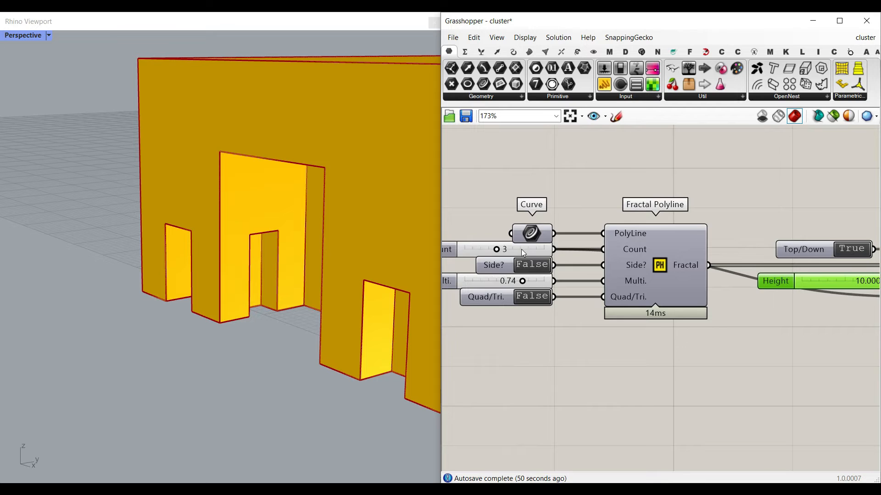
pyautogui.click(521, 249)
pyautogui.moveTo(751, 260); pyautogui.dragTo(522, 250, button='right')
pyautogui.scroll(4, 730, 290)
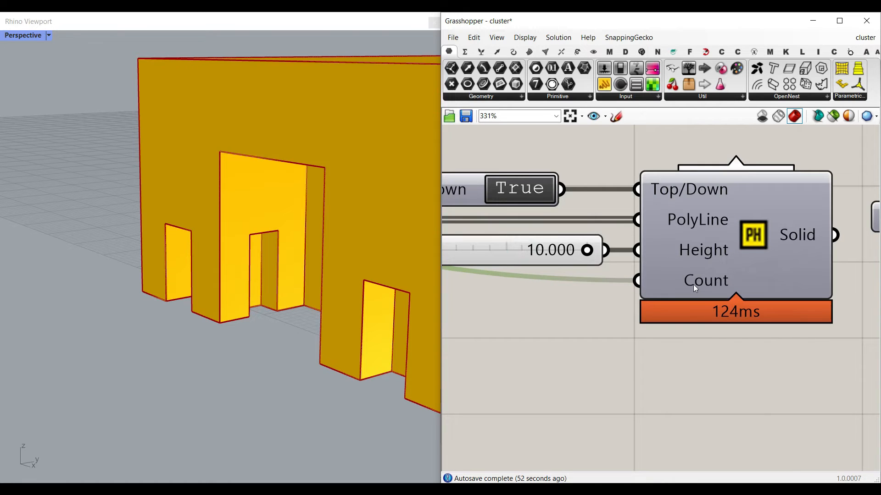
# Compare the Gene Pool heights and unconnected Count input of the first definition with the slider-driven second definition
pyautogui.scroll(-5, 686, 285)
pyautogui.moveTo(698, 287); pyautogui.dragTo(686, 380, button='right')
pyautogui.moveTo(648, 241); pyautogui.dragTo(658, 348, button='right')
pyautogui.scroll(4, 707, 209)
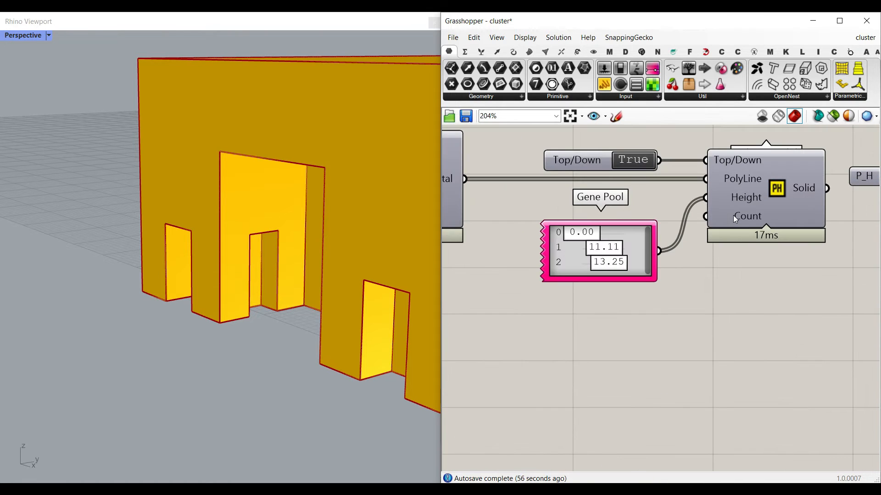
pyautogui.scroll(-1, 737, 216)
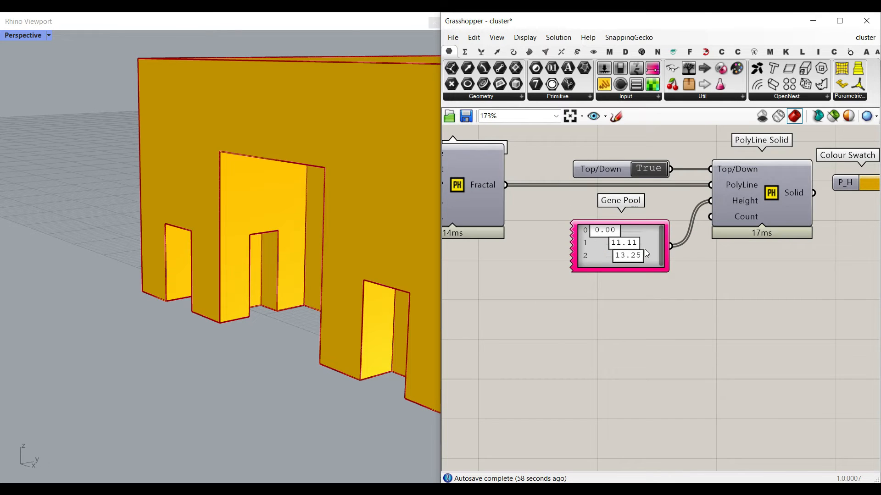
pyautogui.scroll(3, 645, 250)
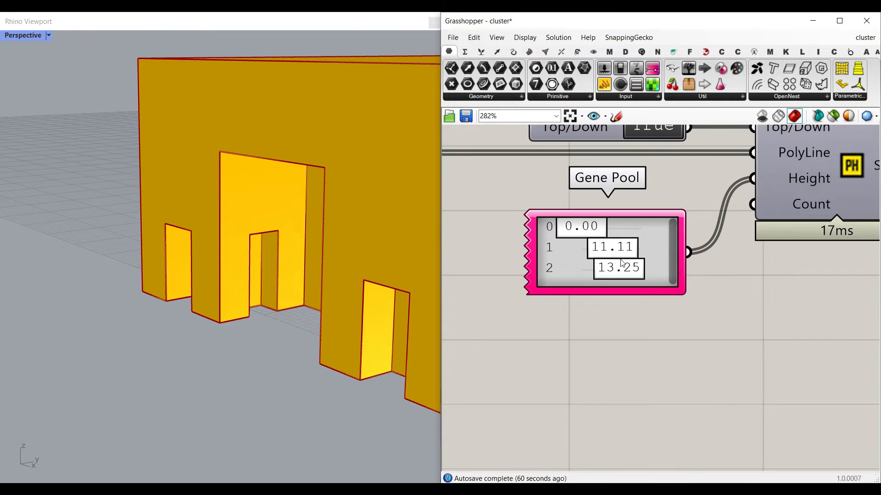
pyautogui.scroll(-4, 622, 263)
pyautogui.scroll(-4, 640, 291)
pyautogui.moveTo(659, 334); pyautogui.dragTo(612, 242, button='right')
pyautogui.scroll(4, 630, 313)
pyautogui.moveTo(596, 329); pyautogui.dragTo(733, 301, button='right')
pyautogui.scroll(2, 547, 319)
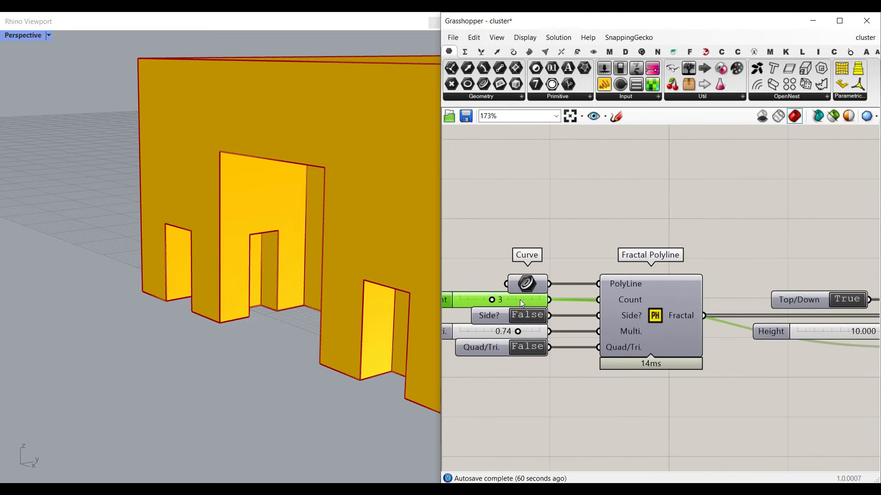
# Set the Height slider of the second PolyLine Solid to 6.000
pyautogui.moveTo(807, 340); pyautogui.dragTo(667, 354, button='right')
pyautogui.scroll(4, 667, 326)
pyautogui.moveTo(695, 331); pyautogui.dragTo(630, 326)
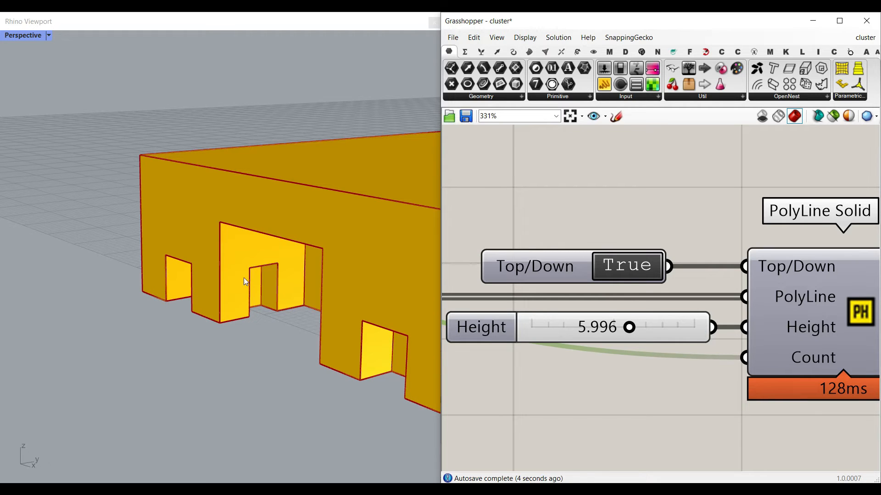
pyautogui.click(610, 326)
pyautogui.doubleClick(610, 326)
pyautogui.write('6')
pyautogui.press('Return')
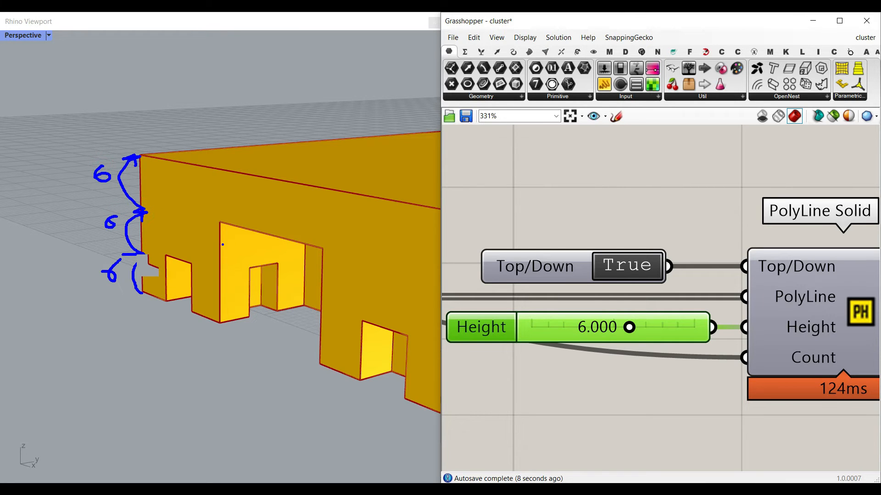
# Raise the Height slider of the second PolyLine Solid to 9.581 and view the solid from a low angle
pyautogui.moveTo(630, 327); pyautogui.dragTo(687, 327)
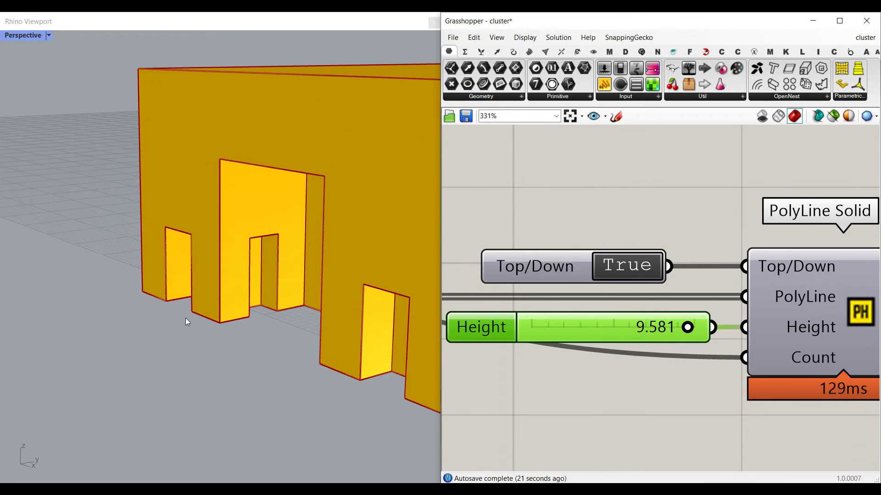
pyautogui.scroll(-5, 186, 318)
pyautogui.moveTo(305, 289); pyautogui.dragTo(270, 280, button='right')
pyautogui.scroll(-4, 666, 314)
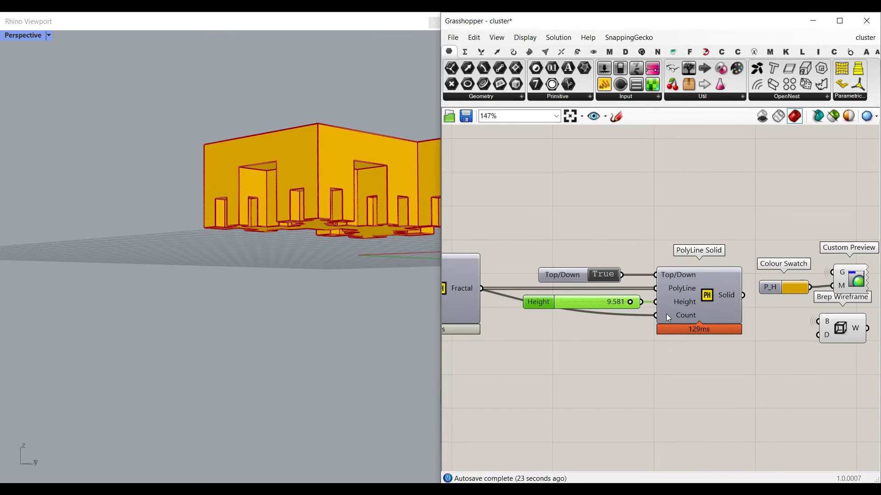
# Disconnect the Fractal output from the Gene Pool-driven PolyLine Solid and move its component group away from the Fractal Polyline
pyautogui.scroll(-3, 659, 312)
pyautogui.moveTo(672, 241); pyautogui.dragTo(644, 431, button='right')
pyautogui.scroll(3, 642, 211)
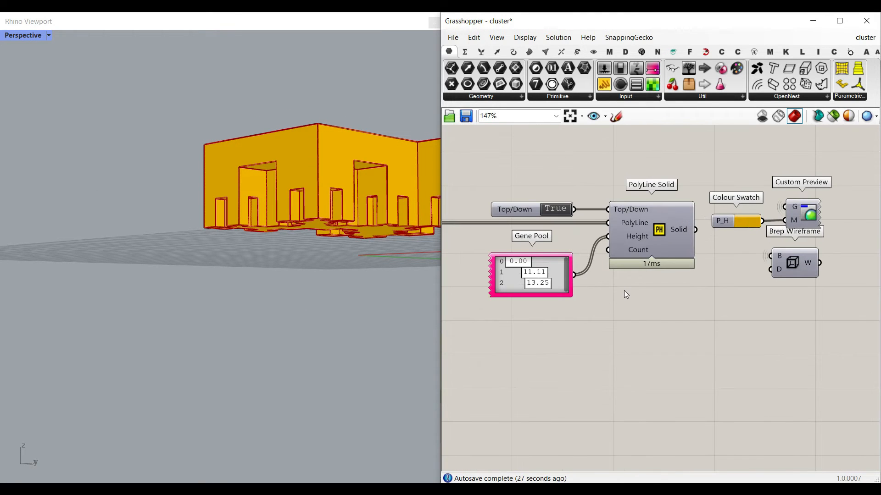
pyautogui.scroll(-4, 159, 279)
pyautogui.moveTo(160, 278); pyautogui.dragTo(209, 311, button='right')
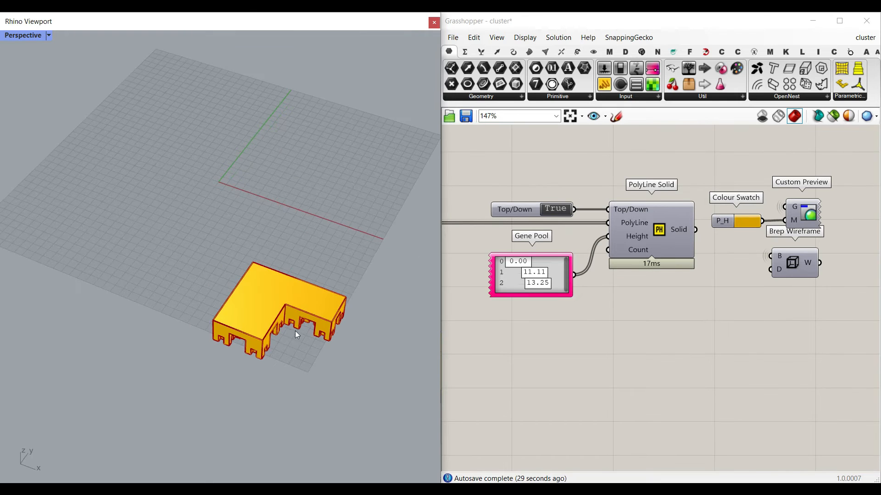
pyautogui.moveTo(614, 313); pyautogui.dragTo(761, 312, button='right')
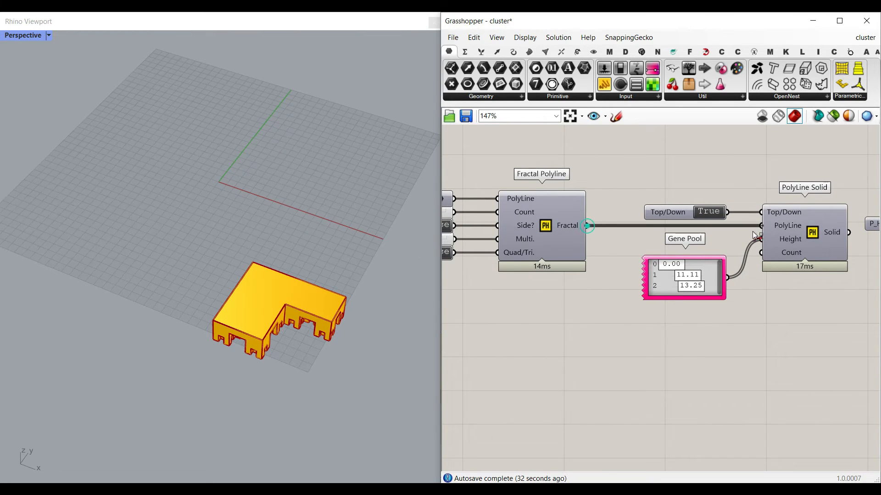
pyautogui.scroll(-3, 459, 198)
pyautogui.moveTo(805, 287); pyautogui.dragTo(592, 178)
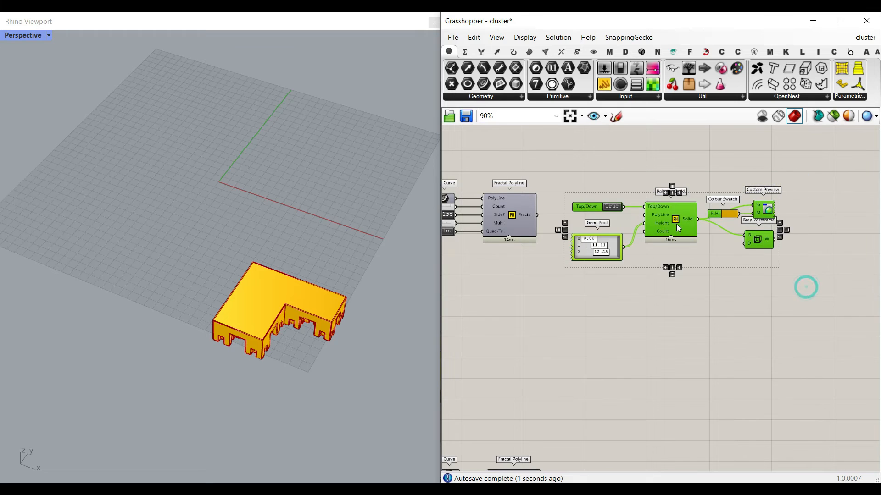
pyautogui.moveTo(674, 223); pyautogui.dragTo(746, 304)
# Turn off the preview of the slider-driven fractal definition
pyautogui.scroll(-6, 687, 299)
pyautogui.moveTo(757, 389); pyautogui.dragTo(526, 281)
pyautogui.rightClick(526, 282)
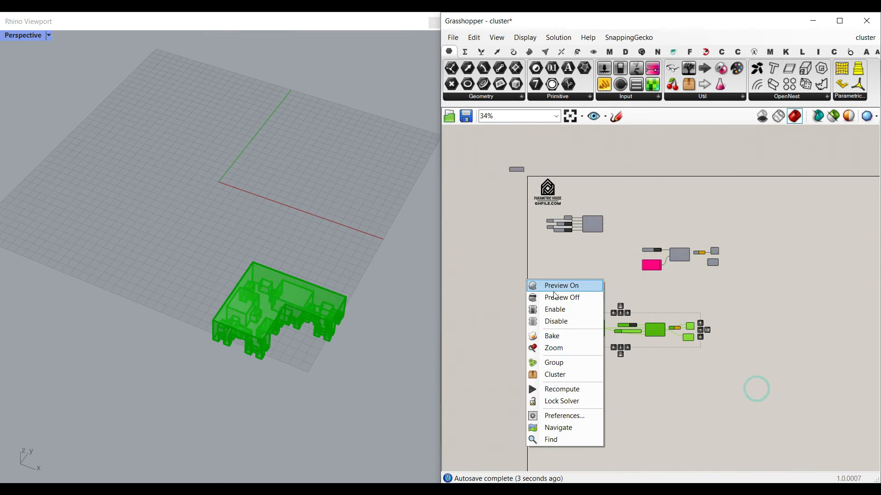
pyautogui.click(556, 296)
pyautogui.scroll(5, 557, 293)
pyautogui.rightClick(744, 256)
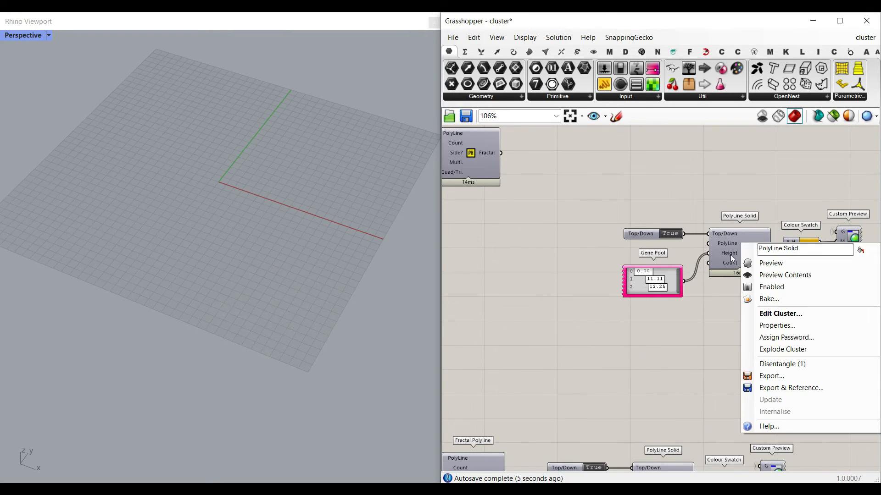
pyautogui.moveTo(524, 284); pyautogui.dragTo(552, 290, button='right')
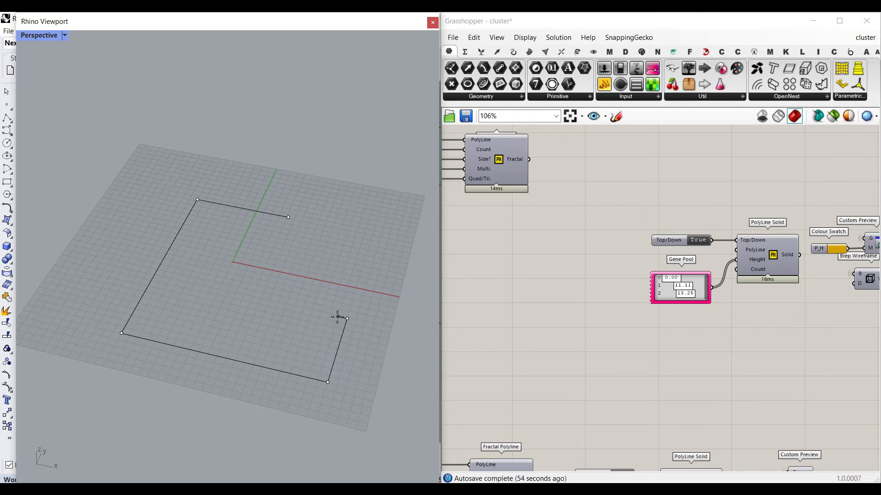
# Complete the L-shaped polyline by placing its inner corner and closing it at the start point
pyautogui.click(259, 303)
pyautogui.click(289, 215)
pyautogui.click(276, 245)
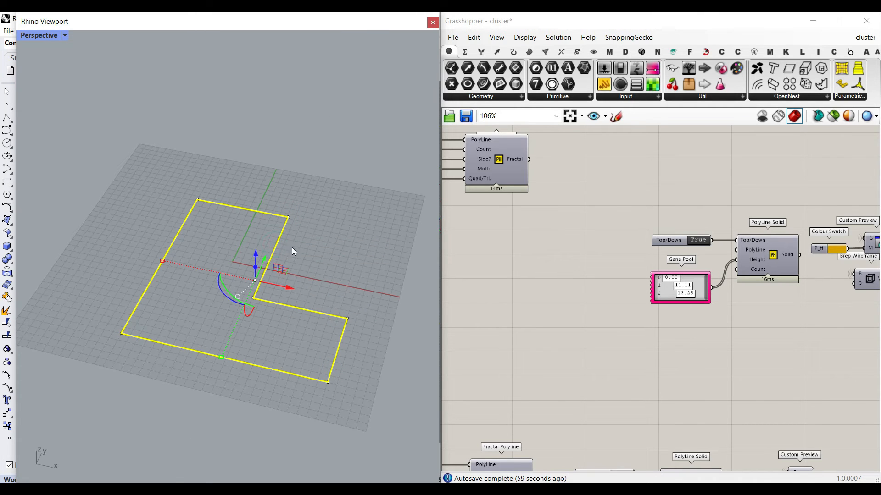
pyautogui.click(308, 233)
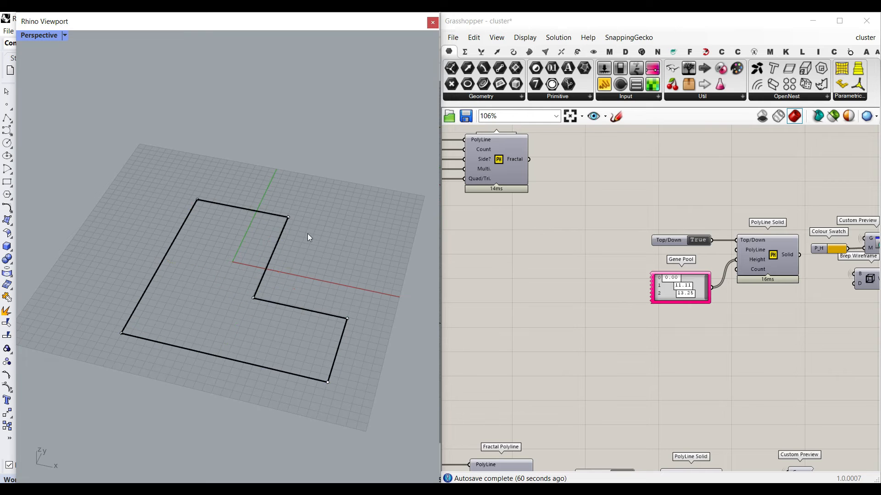
# Select one of the overlapping L-shaped curves and shift its three inner-side vertices inward to form a smaller outline
pyautogui.click(287, 219)
pyautogui.click(321, 253)
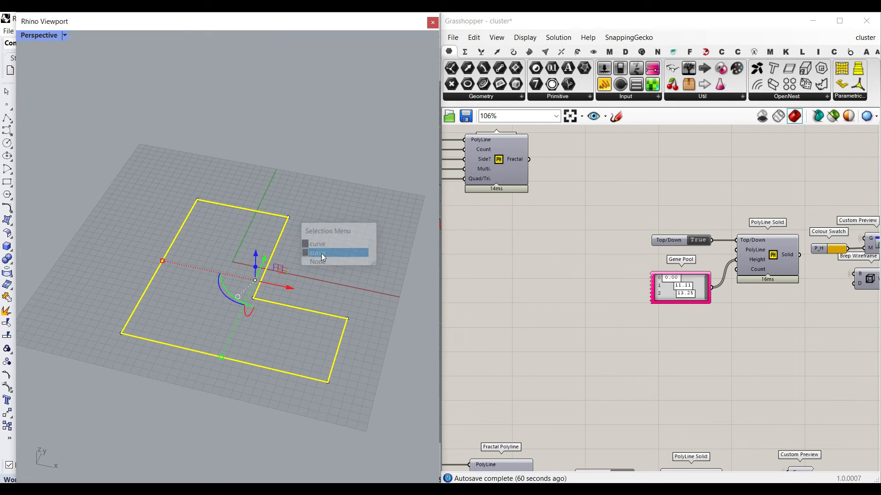
pyautogui.keyDown('ctrl'); pyautogui.keyDown('shift'); pyautogui.click(288, 217); pyautogui.keyUp('shift'); pyautogui.keyUp('ctrl')
pyautogui.moveTo(307, 222); pyautogui.dragTo(255, 222)
pyautogui.keyDown('ctrl'); pyautogui.keyDown('shift'); pyautogui.click(254, 298); pyautogui.keyUp('shift'); pyautogui.keyUp('ctrl')
pyautogui.moveTo(271, 303); pyautogui.dragTo(239, 300)
pyautogui.keyDown('ctrl'); pyautogui.keyDown('shift'); pyautogui.click(348, 319); pyautogui.keyUp('shift'); pyautogui.keyUp('ctrl')
pyautogui.moveTo(352, 302); pyautogui.dragTo(345, 320)
pyautogui.click(335, 309)
# Pick another copy of the reduced curve and move its two inner vertices further inward
pyautogui.moveTo(359, 287); pyautogui.dragTo(257, 282, button='right')
pyautogui.click(240, 293)
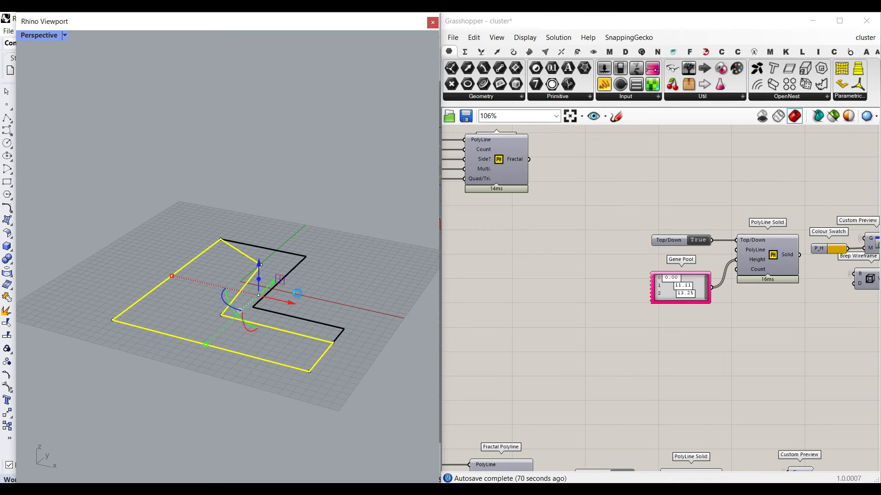
pyautogui.click(296, 306)
pyautogui.click(245, 284)
pyautogui.click(288, 322)
pyautogui.moveTo(242, 308); pyautogui.dragTo(232, 314, button='right')
pyautogui.click(231, 315)
pyautogui.click(257, 318)
pyautogui.click(240, 241)
pyautogui.moveTo(253, 240); pyautogui.dragTo(234, 240)
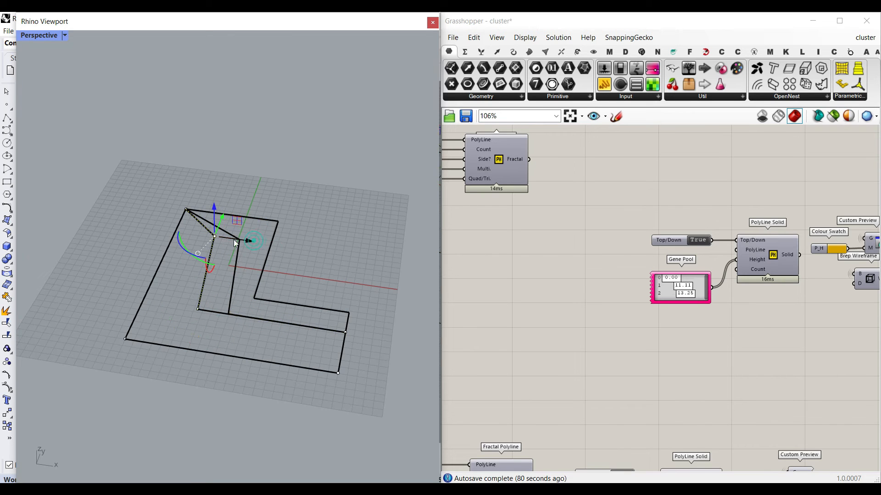
# Slide the smallest curve's upper outer vertex down along the shared long edge
pyautogui.click(184, 211)
pyautogui.moveTo(194, 191); pyautogui.dragTo(185, 210)
pyautogui.click(250, 180)
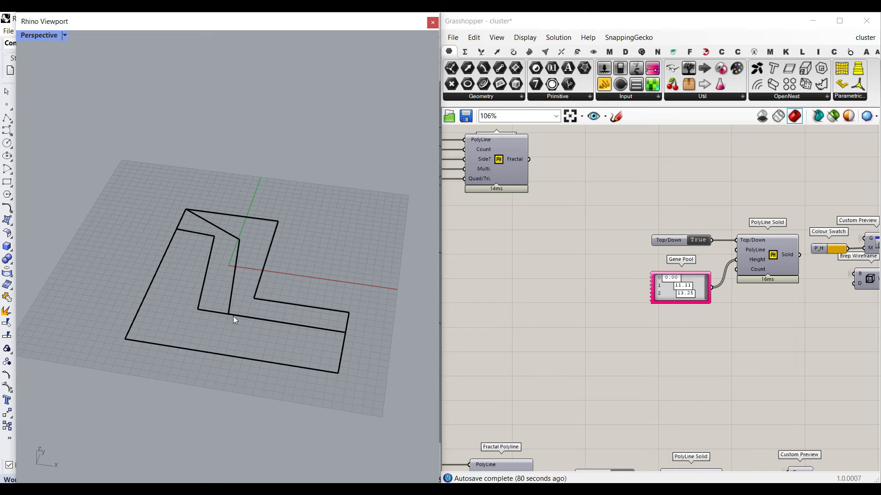
# Select the middle curve from the overlapping curves and reposition its inner corner and short-end vertices to slant that edge
pyautogui.click(346, 332)
pyautogui.click(342, 332)
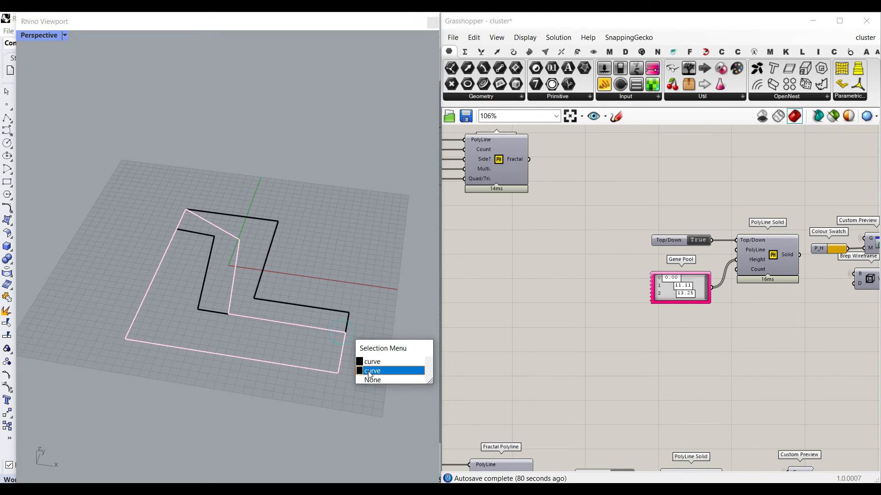
pyautogui.click(368, 371)
pyautogui.click(345, 333)
pyautogui.moveTo(345, 335); pyautogui.dragTo(315, 323, button='right')
pyautogui.moveTo(340, 334); pyautogui.dragTo(327, 345)
pyautogui.click(221, 315)
pyautogui.moveTo(229, 306); pyautogui.dragTo(235, 315)
pyautogui.moveTo(299, 291)
pyautogui.mouseDown(button='right')
pyautogui.moveTo(280, 303)
pyautogui.moveTo(287, 302)
pyautogui.mouseUp(button='right')
# Move the smallest curve's inner corner and short-end vertices so its end tapers to the shared outer corner
pyautogui.doubleClick(203, 312)
pyautogui.moveTo(205, 316); pyautogui.dragTo(177, 309, button='right')
pyautogui.moveTo(204, 289); pyautogui.dragTo(195, 307)
pyautogui.click(330, 352)
pyautogui.moveTo(342, 333); pyautogui.dragTo(307, 374)
pyautogui.click(339, 323)
pyautogui.moveTo(221, 317); pyautogui.dragTo(203, 283, button='right')
pyautogui.scroll(5, 253, 331)
pyautogui.scroll(-5, 253, 329)
pyautogui.click(234, 263)
pyautogui.click(208, 289)
pyautogui.click(299, 250)
pyautogui.scroll(5, 298, 249)
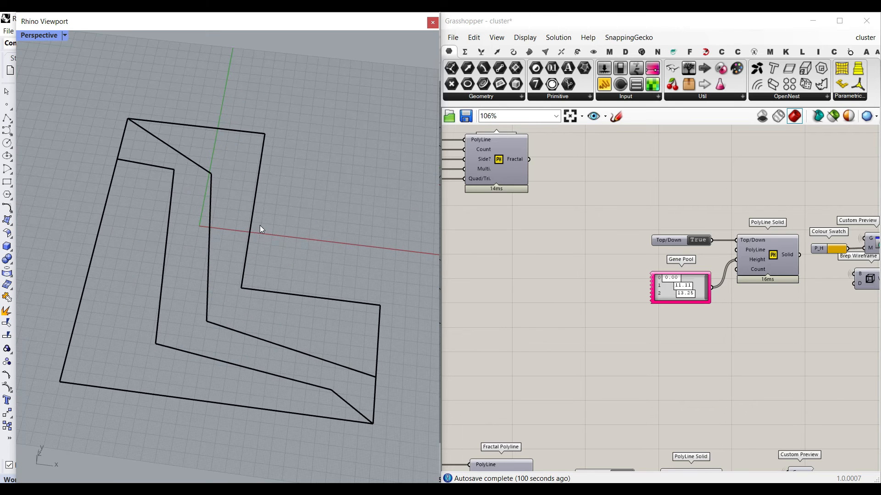
# Add a Curve parameter beside the Gene Pool and reference the three nested closed curves in it as multiple curves
pyautogui.scroll(4, 739, 238)
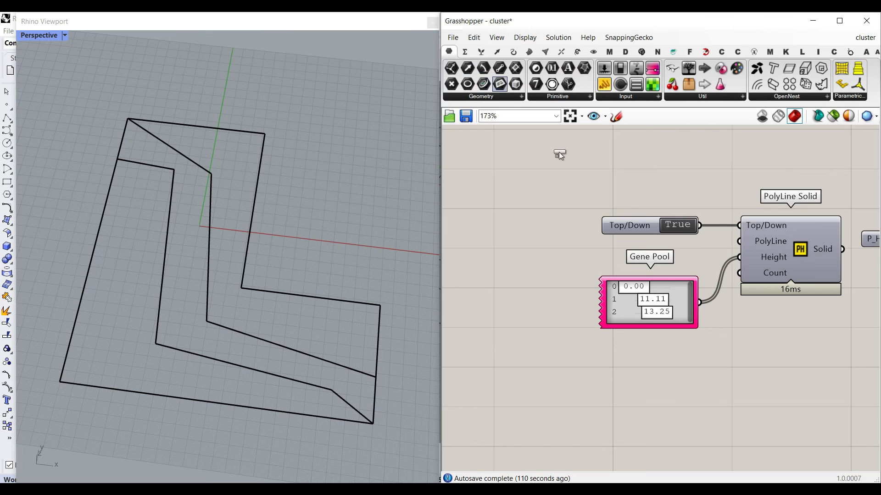
pyautogui.moveTo(560, 156); pyautogui.dragTo(588, 260)
pyautogui.rightClick(589, 260)
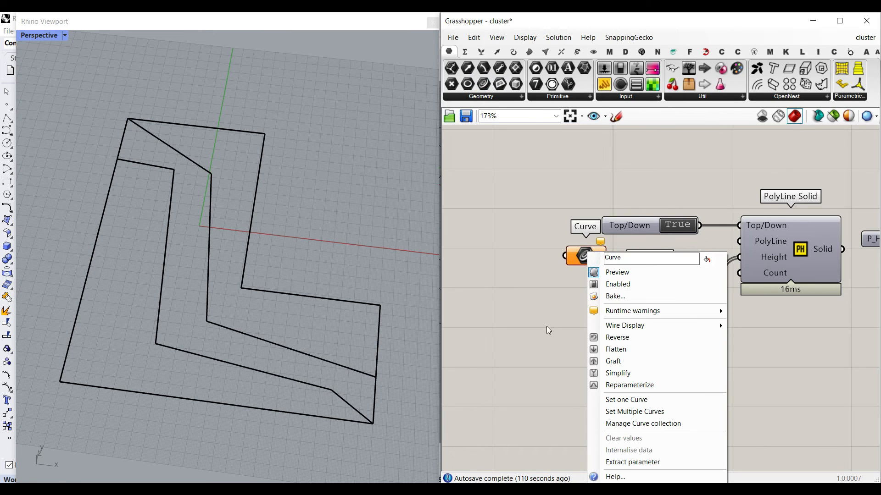
pyautogui.click(610, 411)
pyautogui.click(319, 296)
pyautogui.click(243, 329)
pyautogui.click(202, 354)
pyautogui.press('Return')
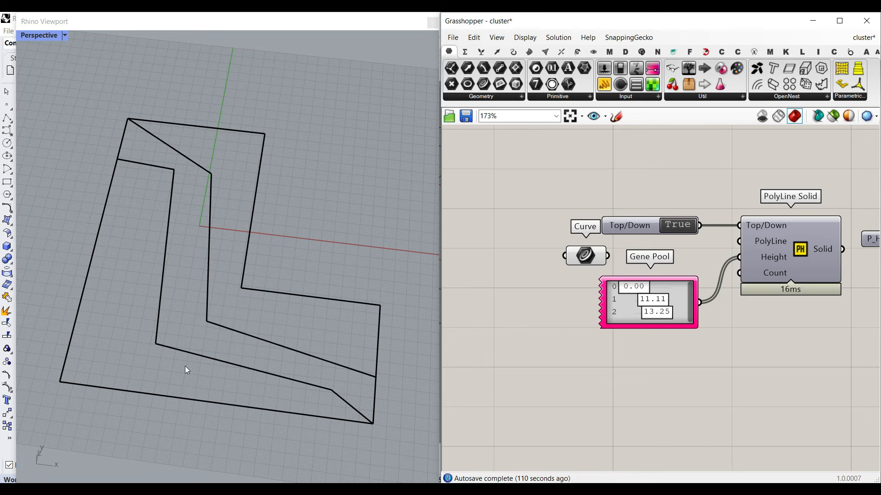
# Connect the Curve parameter to the PolyLine input of PolyLine Solid and show the resulting solid in the viewport
pyautogui.moveTo(591, 266); pyautogui.dragTo(598, 267)
pyautogui.moveTo(701, 253); pyautogui.dragTo(740, 244)
pyautogui.moveTo(821, 189); pyautogui.dragTo(757, 277)
pyautogui.middleClick(819, 220)
pyautogui.click(822, 226)
pyautogui.click(822, 227)
# Set the Gene Pool heights to 20.00 for indices 0 and 1 and 0.00 for index 2
pyautogui.moveTo(271, 298); pyautogui.dragTo(211, 281, button='right')
pyautogui.moveTo(574, 276); pyautogui.dragTo(706, 288, button='right')
pyautogui.scroll(2, 565, 278)
pyautogui.moveTo(548, 278); pyautogui.dragTo(508, 320)
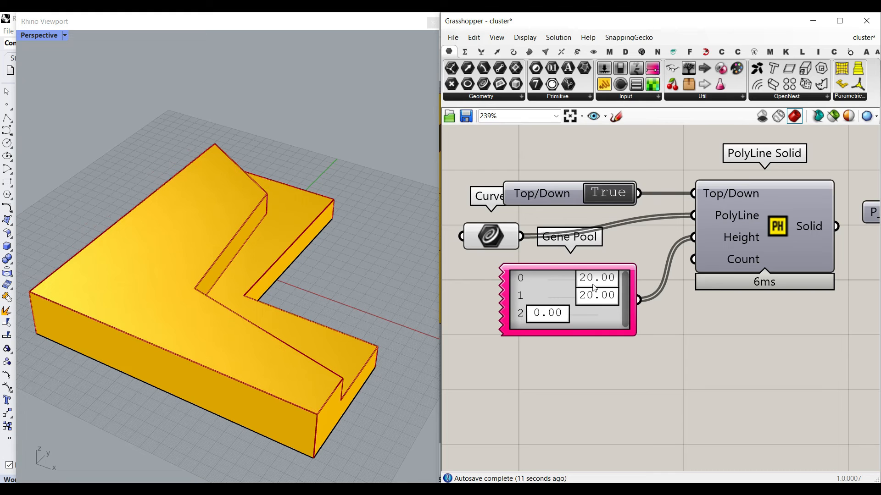
# Set the Gene Pool heights to 20.00, 0.00 and 20.00 for indices 0, 1 and 2 and inspect the solid
pyautogui.moveTo(591, 280); pyautogui.dragTo(505, 281)
pyautogui.moveTo(583, 300); pyautogui.dragTo(534, 281)
pyautogui.moveTo(555, 313); pyautogui.dragTo(621, 317)
pyautogui.moveTo(545, 278); pyautogui.dragTo(612, 279)
pyautogui.moveTo(290, 297); pyautogui.dragTo(224, 281, button='right')
pyautogui.scroll(6, 224, 281)
pyautogui.scroll(-5, 303, 313)
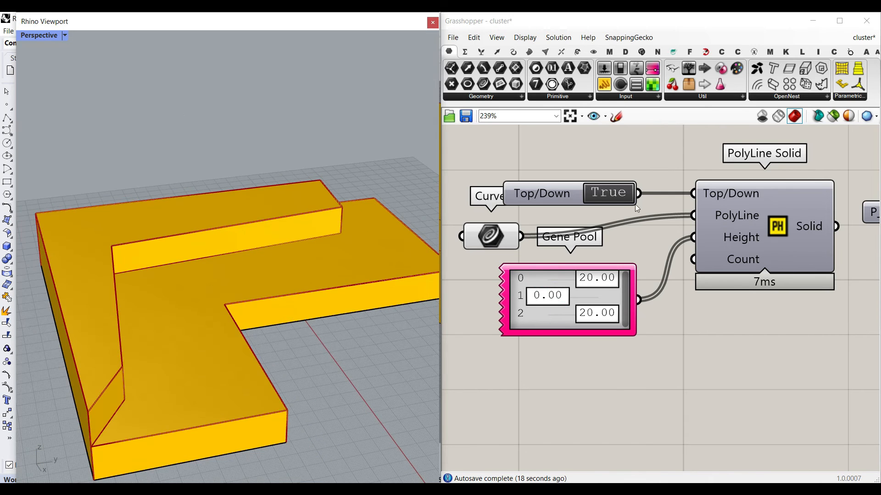
# Switch Top/Down to False and back to True, and set the Gene Pool's index 1 height to 20.00
pyautogui.click(610, 195)
pyautogui.moveTo(403, 285); pyautogui.dragTo(275, 262, button='right')
pyautogui.click(611, 198)
pyautogui.moveTo(542, 296); pyautogui.dragTo(596, 296)
# Reshape one of the nested curves in the viewport by shifting part of it sideways
pyautogui.scroll(-3, 320, 267)
pyautogui.moveTo(319, 266); pyautogui.dragTo(243, 273, button='right')
pyautogui.click(239, 274)
pyautogui.moveTo(173, 241); pyautogui.dragTo(208, 249)
pyautogui.click(316, 212)
# Examine the stepped solid up close and compare Top/Down set to False and back to True
pyautogui.scroll(3, 243, 252)
pyautogui.moveTo(252, 256); pyautogui.dragTo(232, 275, button='right')
pyautogui.scroll(-4, 161, 260)
pyautogui.scroll(4, 162, 260)
pyautogui.scroll(-3, 231, 274)
pyautogui.click(600, 194)
pyautogui.click(602, 194)
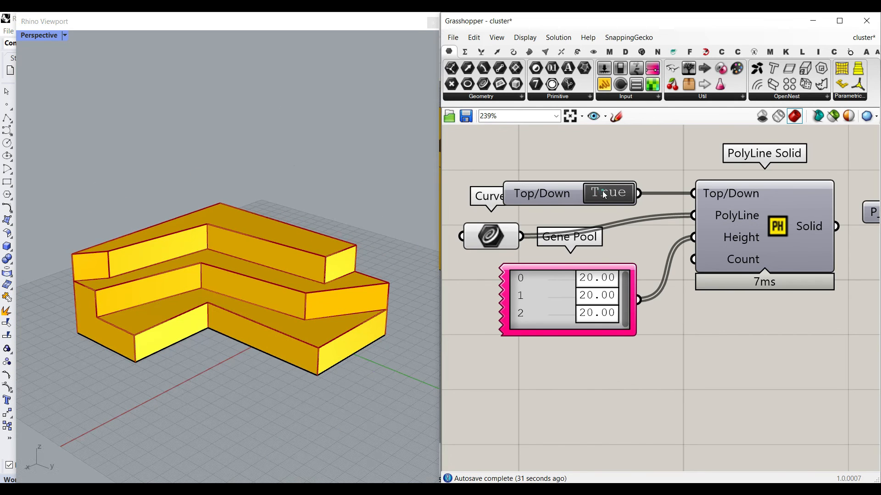
# Move the inner corner vertex of the largest curve along the X direction and inspect the updated lowest step
pyautogui.moveTo(286, 300); pyautogui.dragTo(261, 309, button='right')
pyautogui.scroll(3, 575, 303)
pyautogui.moveTo(601, 290); pyautogui.dragTo(615, 270)
pyautogui.click(205, 332)
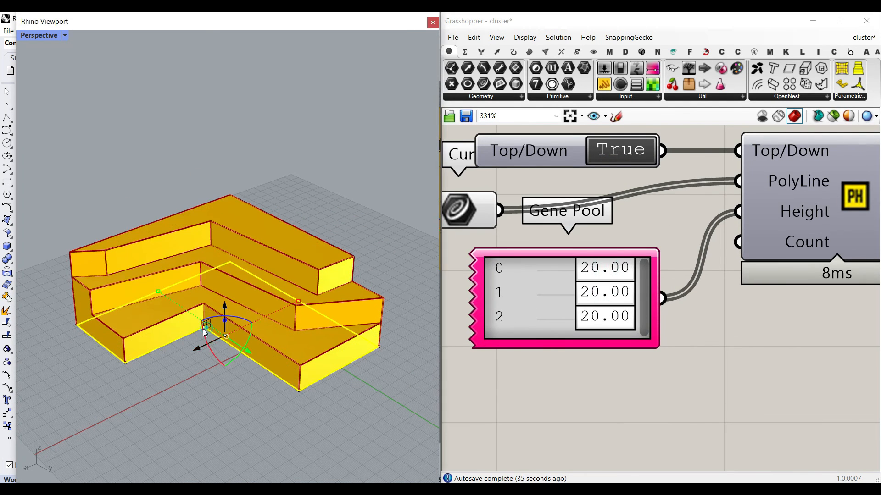
pyautogui.scroll(5, 188, 330)
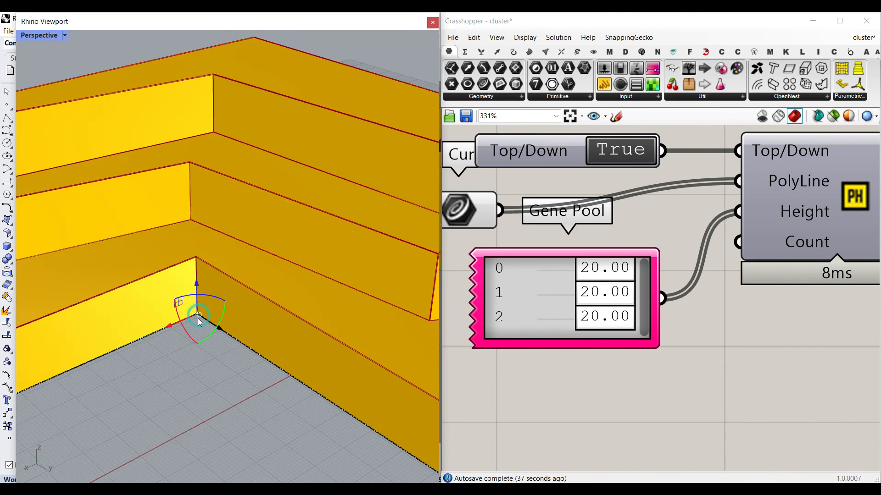
pyautogui.moveTo(165, 325); pyautogui.dragTo(100, 351)
pyautogui.click(203, 403)
pyautogui.scroll(-6, 204, 404)
pyautogui.moveTo(203, 404); pyautogui.dragTo(142, 390, button='right')
pyautogui.scroll(6, 232, 324)
pyautogui.scroll(-6, 232, 328)
pyautogui.scroll(-3, 538, 336)
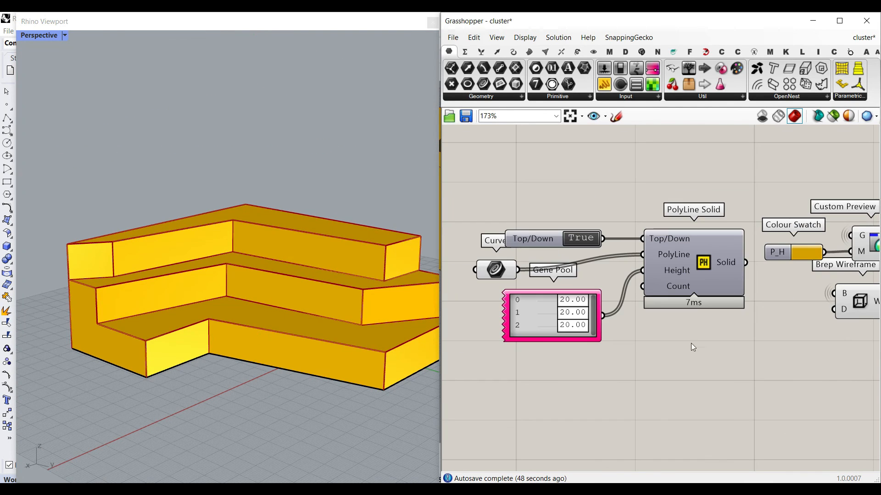
# Bake the PolyLine Solid result into Rhino and move the baked copy away from the preview
pyautogui.moveTo(271, 280); pyautogui.dragTo(242, 305, button='right')
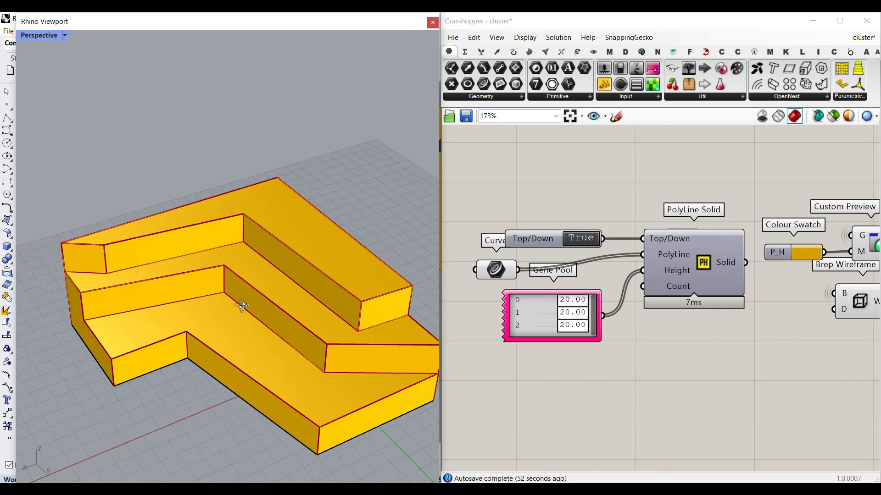
pyautogui.rightClick(721, 264)
pyautogui.click(727, 284)
pyautogui.click(725, 392)
pyautogui.scroll(-8, 336, 305)
pyautogui.moveTo(309, 333); pyautogui.dragTo(250, 383)
pyautogui.click(301, 442)
# Select the baked stepped solid beside the preview and delete it
pyautogui.scroll(4, 265, 359)
pyautogui.click(276, 400)
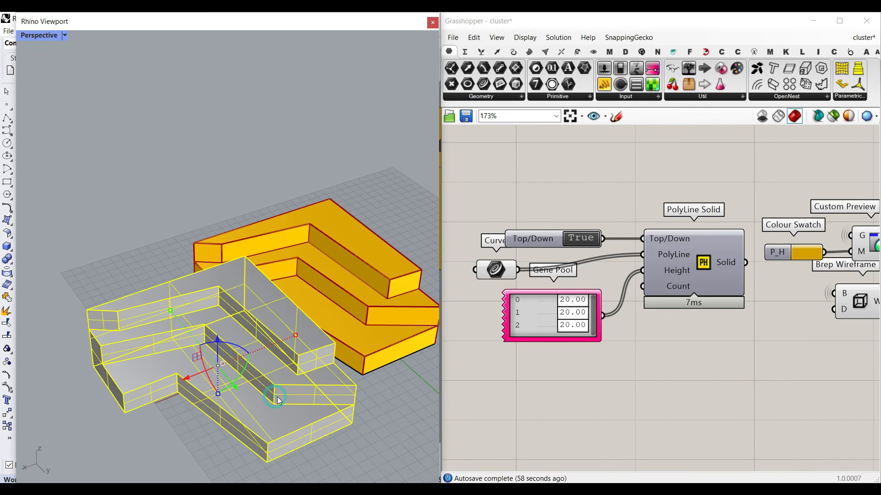
pyautogui.press('Delete')
pyautogui.scroll(-4, 347, 401)
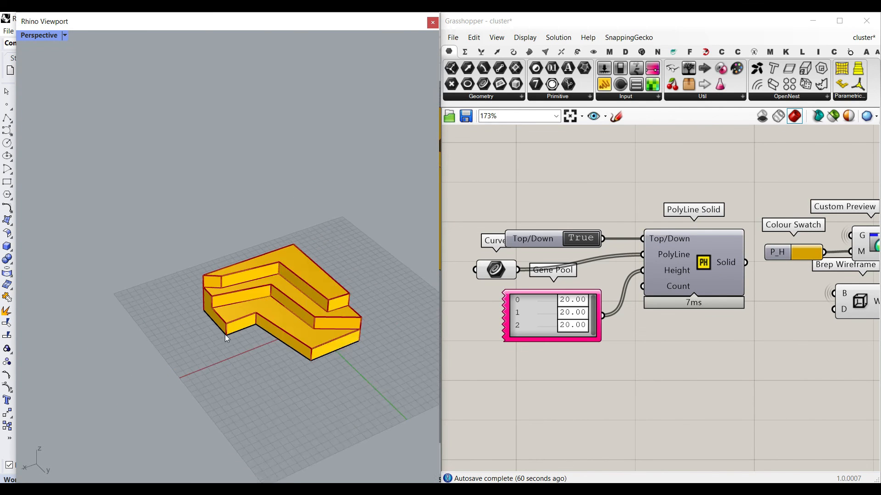
pyautogui.scroll(-3, 691, 309)
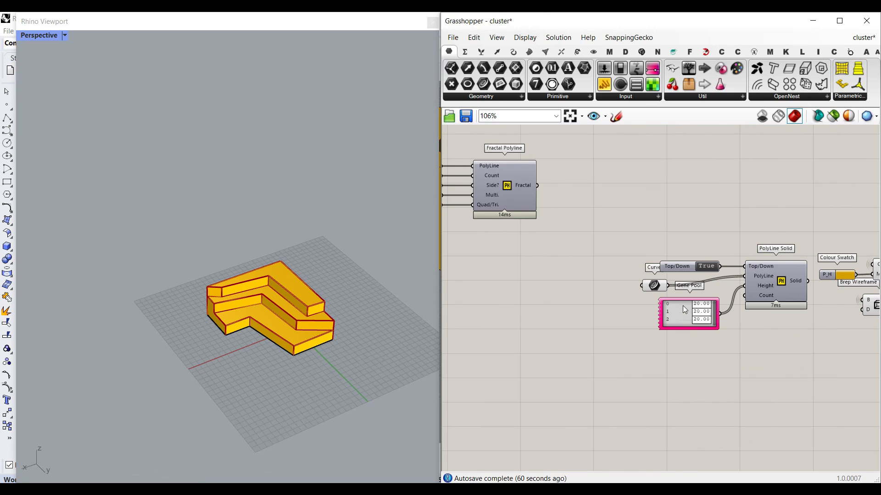